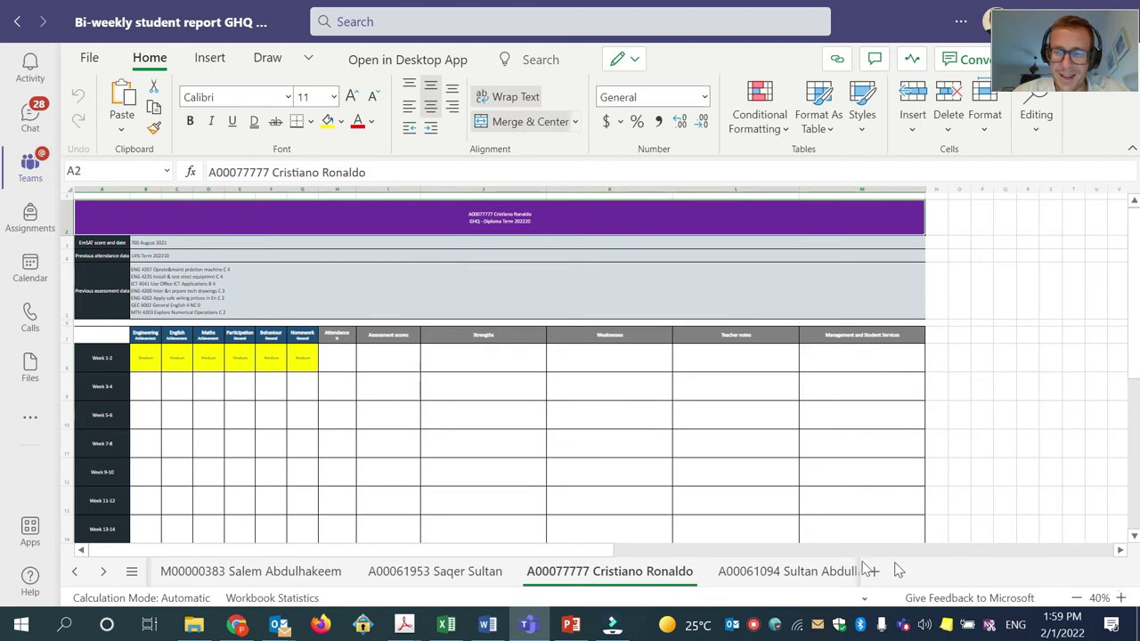
Step: Examine the student's EmSAT score and date, previous attendance data and previous assessment data above the bi-weekly report table
left_click(1123, 599)
left_click(1124, 600)
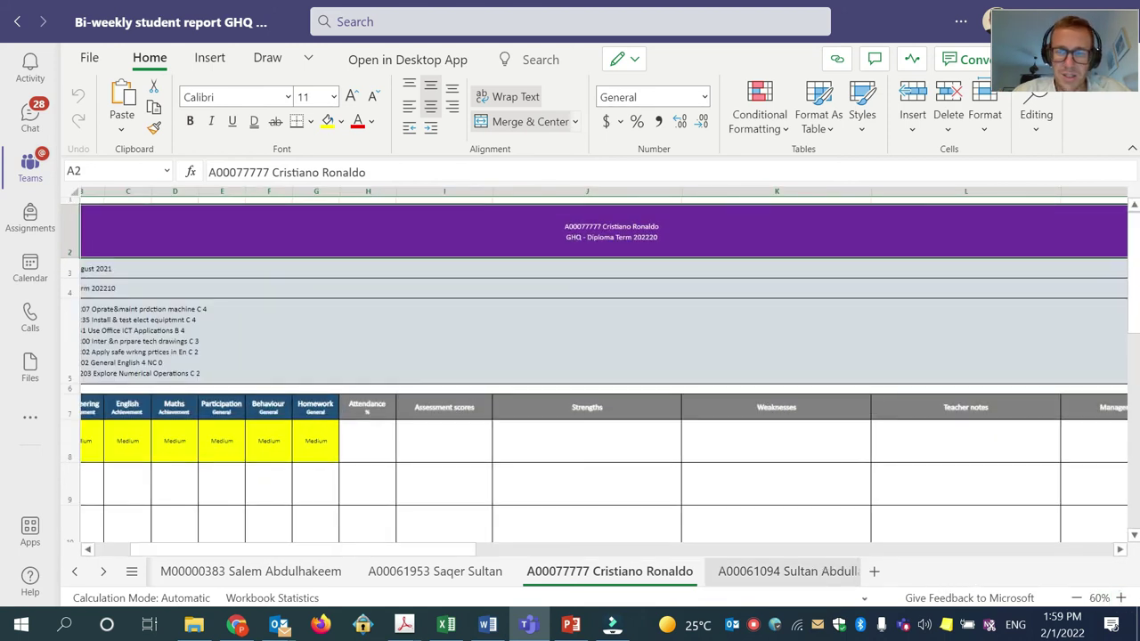
left_click_drag(323, 555, 125, 548)
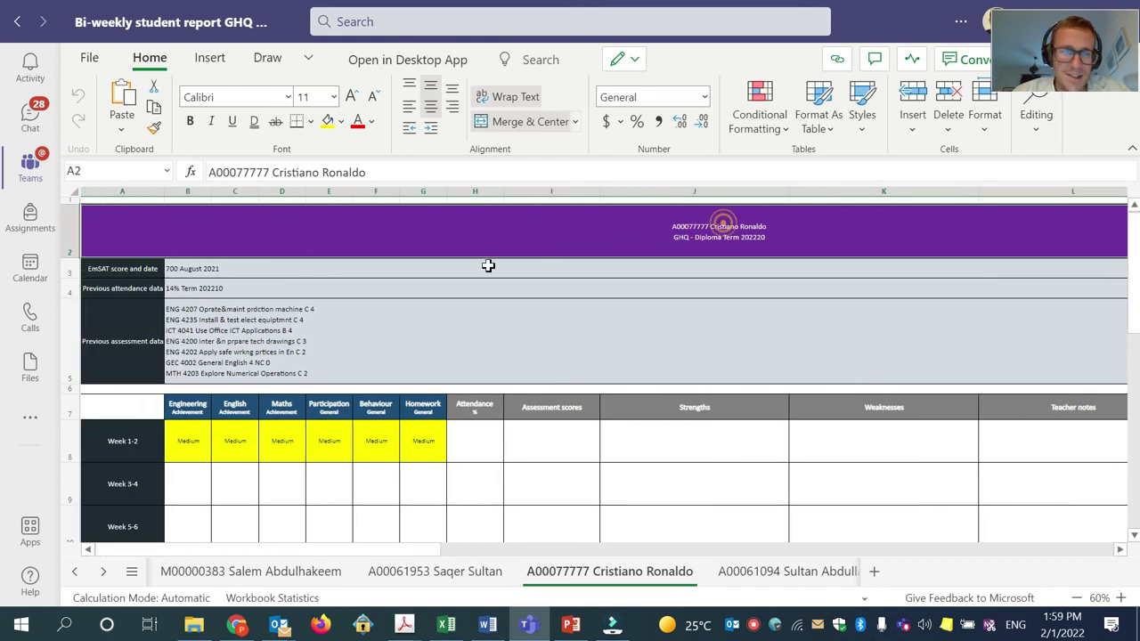
left_click(229, 269)
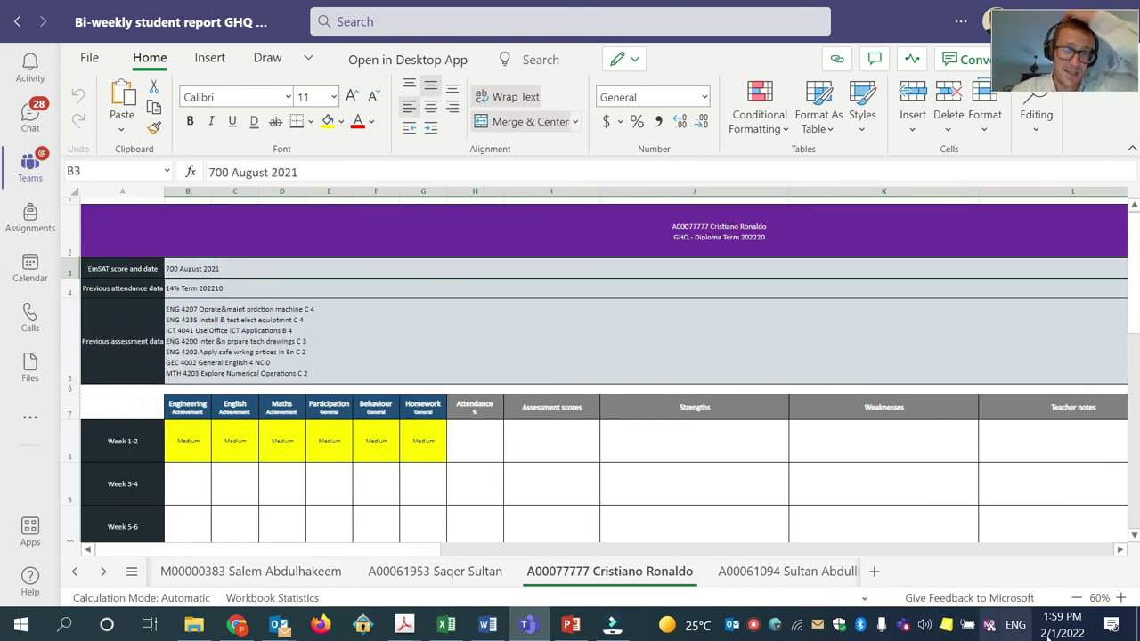
left_click(1124, 598)
left_click(1124, 599)
left_click(1124, 599)
left_click(1124, 598)
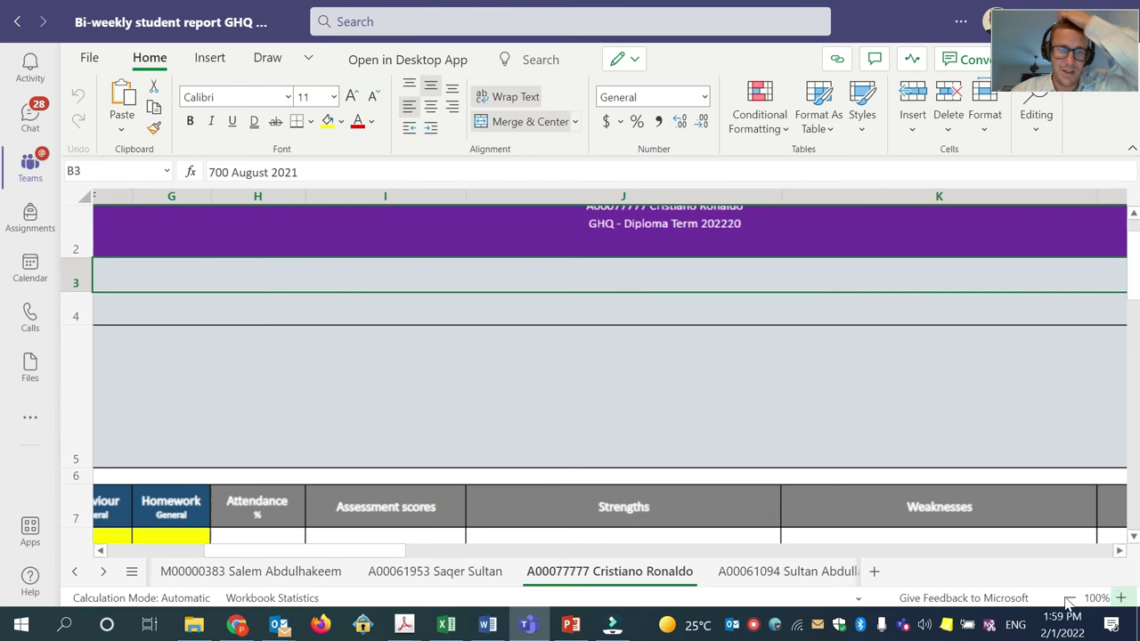
left_click_drag(323, 555, 125, 551)
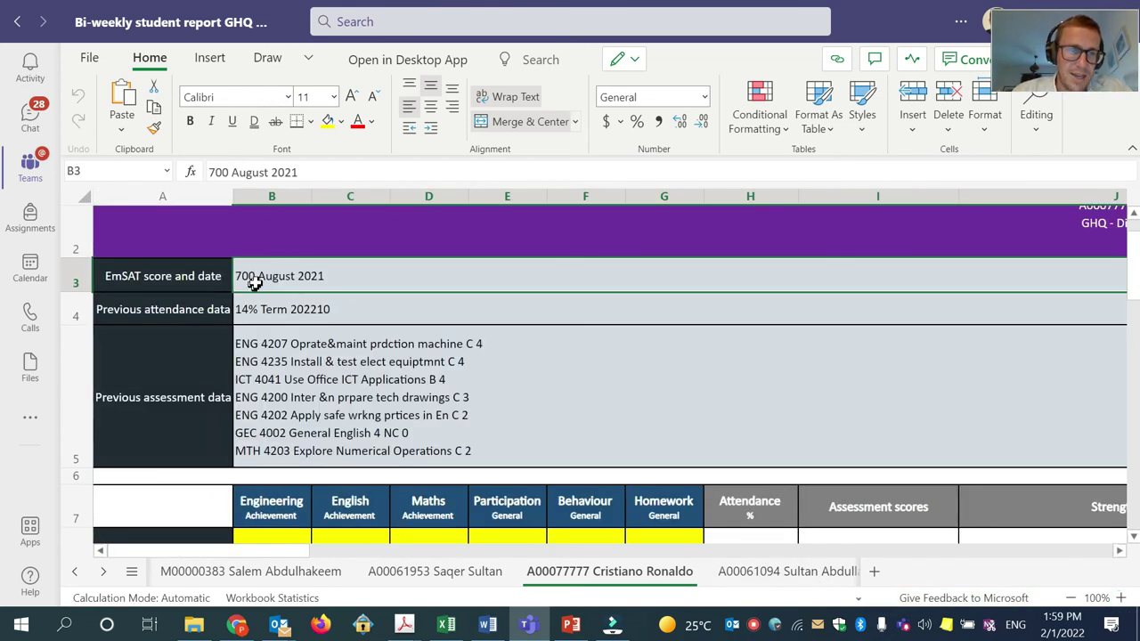
left_click(297, 309)
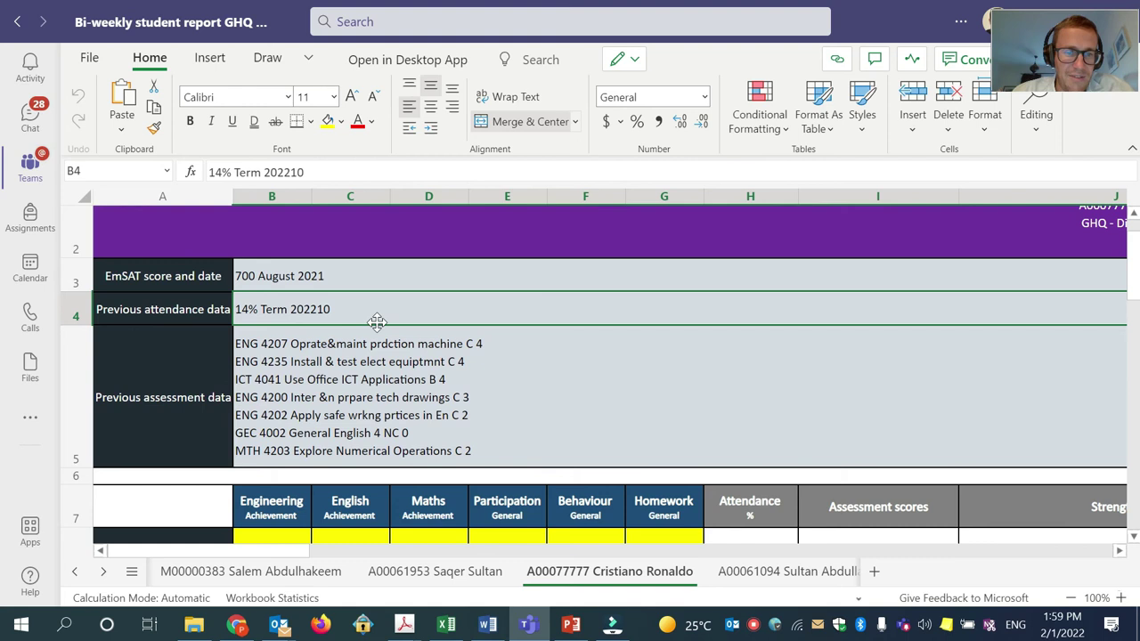
left_click(381, 353)
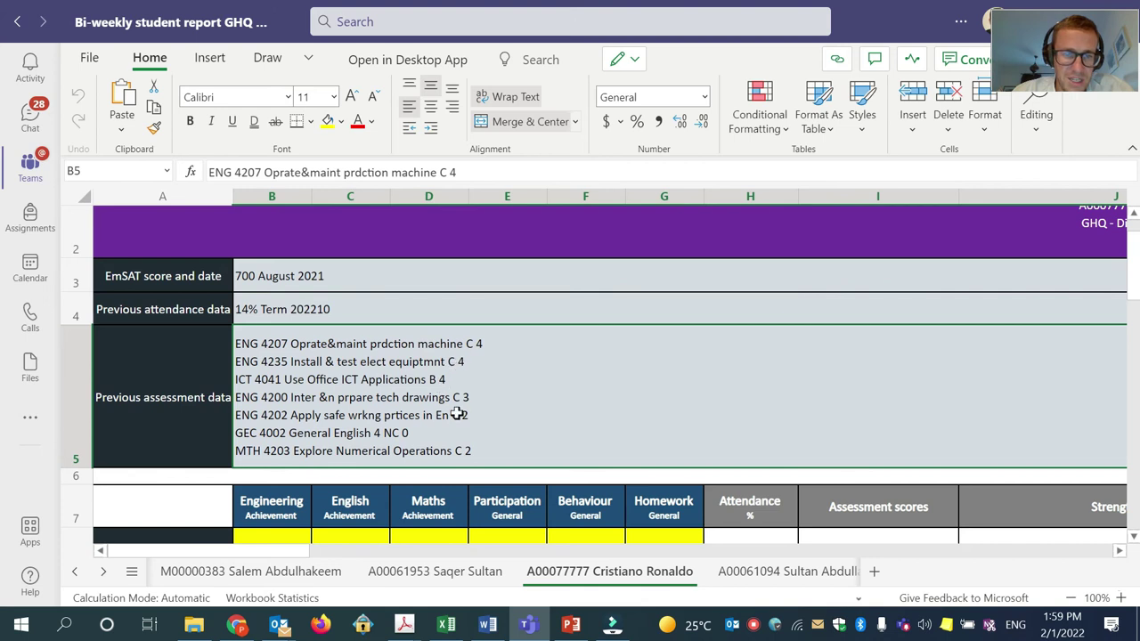
left_click(392, 432)
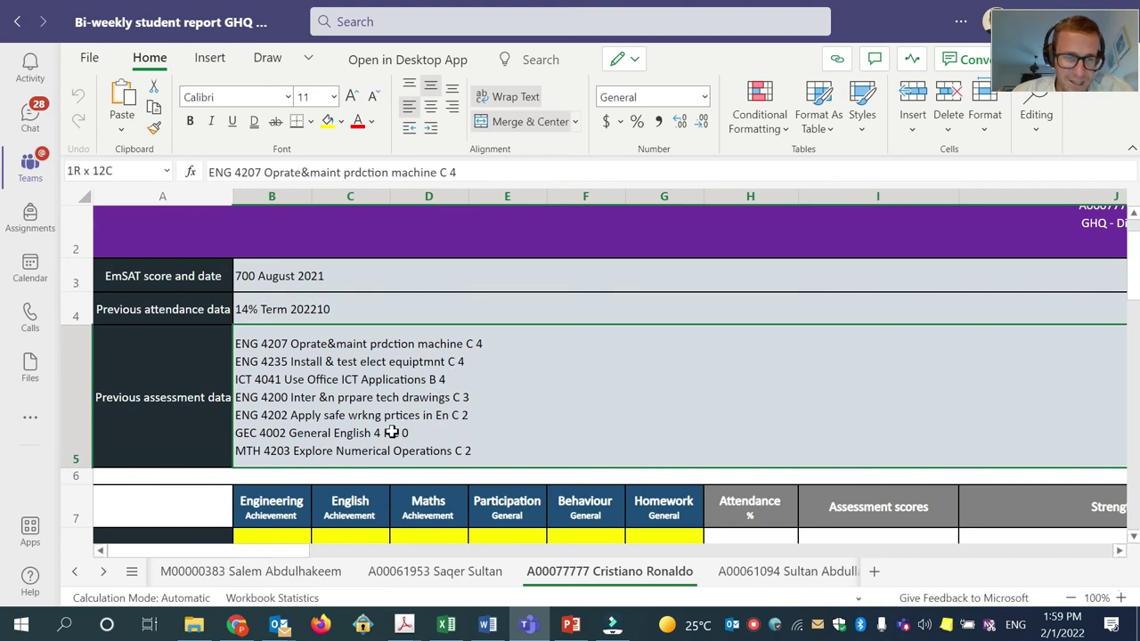
Step: Examine the Week 1-2 achievement ratings for Engineering, English and Maths
left_click(1075, 599)
left_click(1075, 598)
scroll(570, 484, "down", 3)
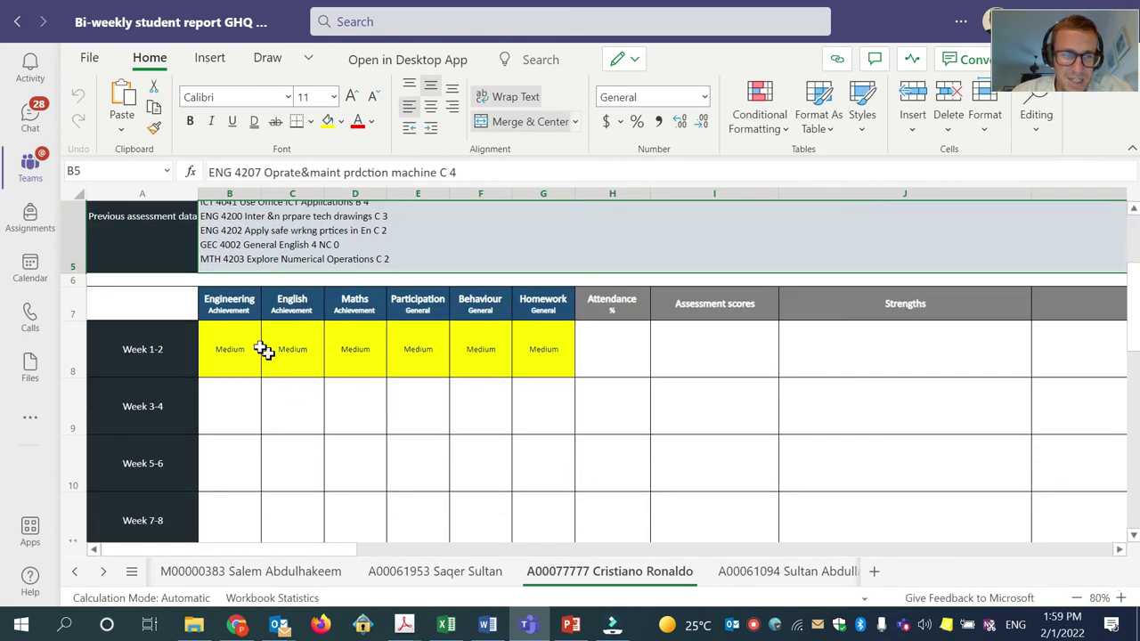
left_click(232, 349)
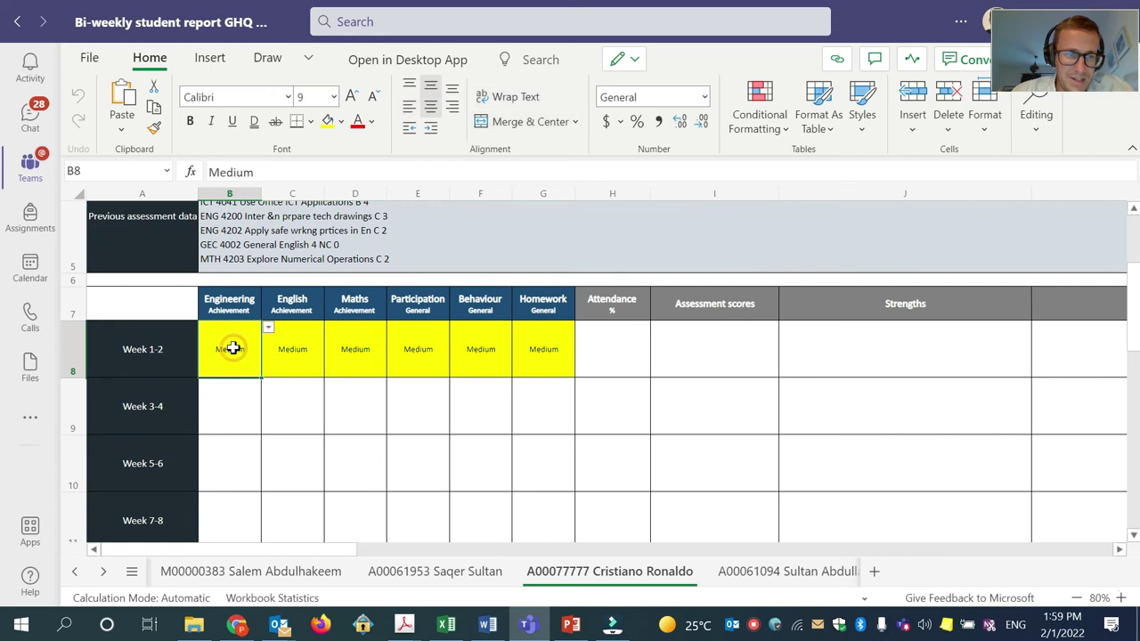
left_click(280, 349)
left_click(346, 346)
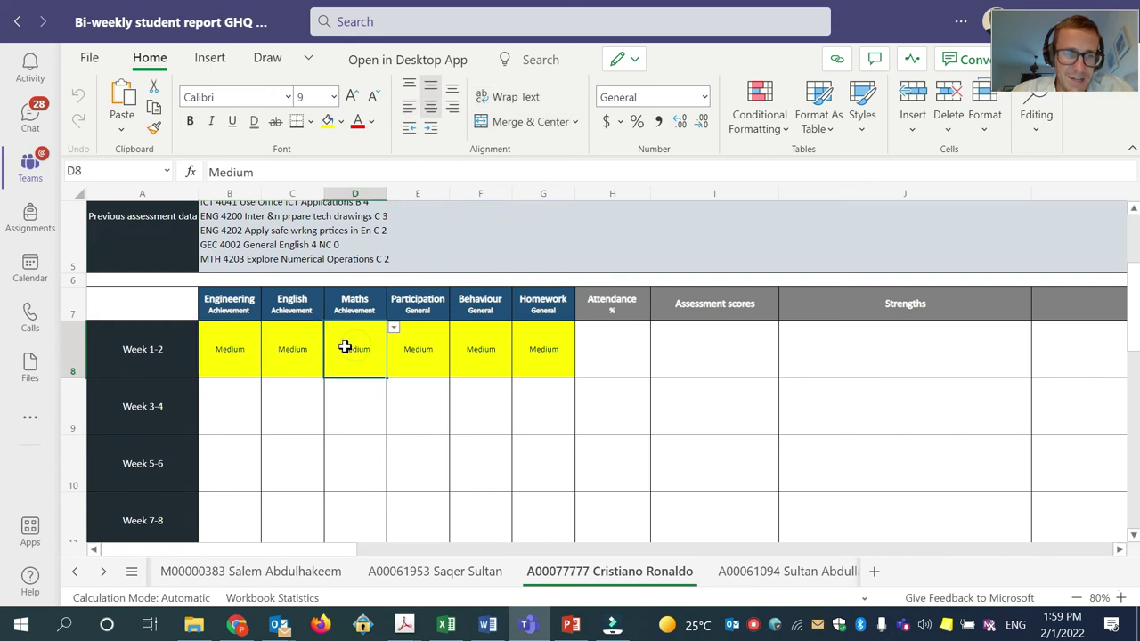
left_click(283, 340)
Step: Set the Week 3-4 English rating to Low, and clear it by pasting the blank Week 3-4 Maths cell over it
left_click(295, 411)
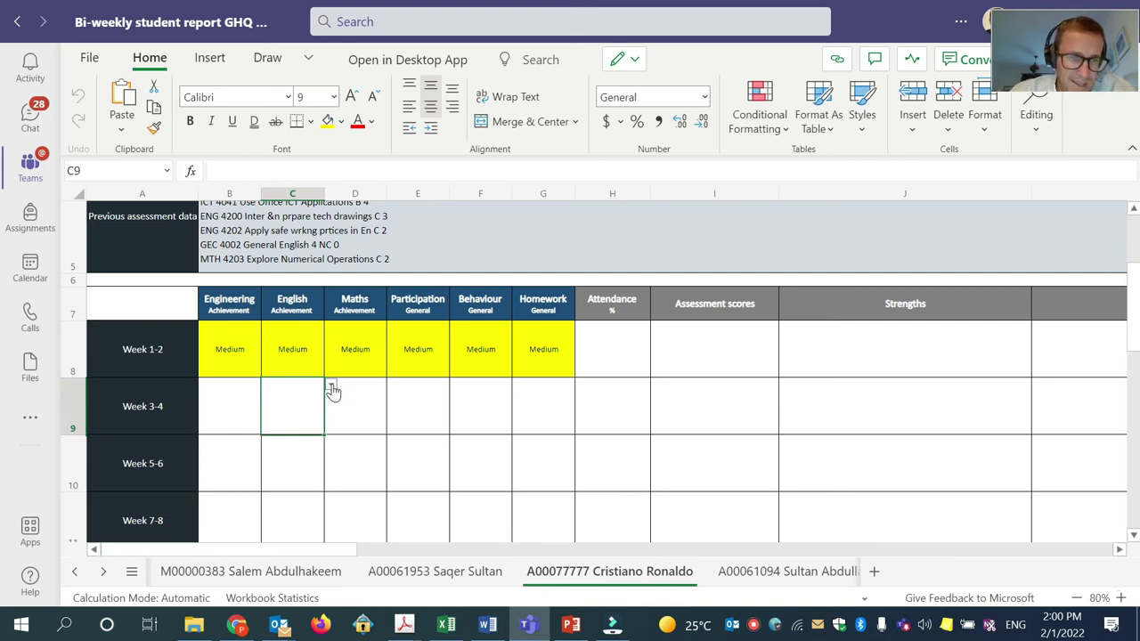
left_click(332, 390)
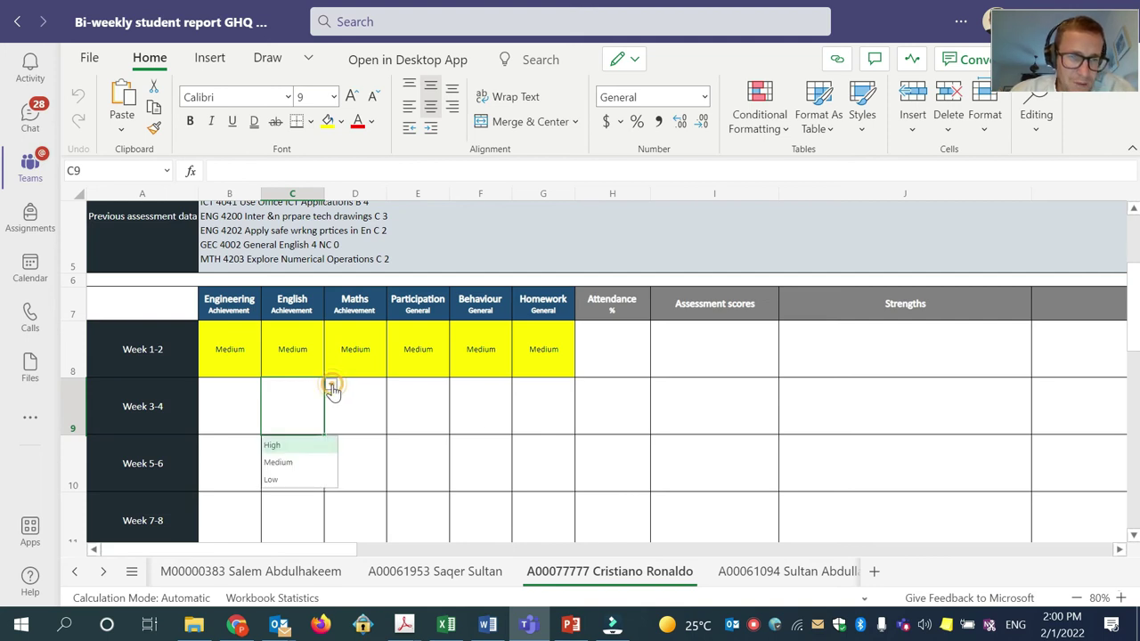
left_click(277, 481)
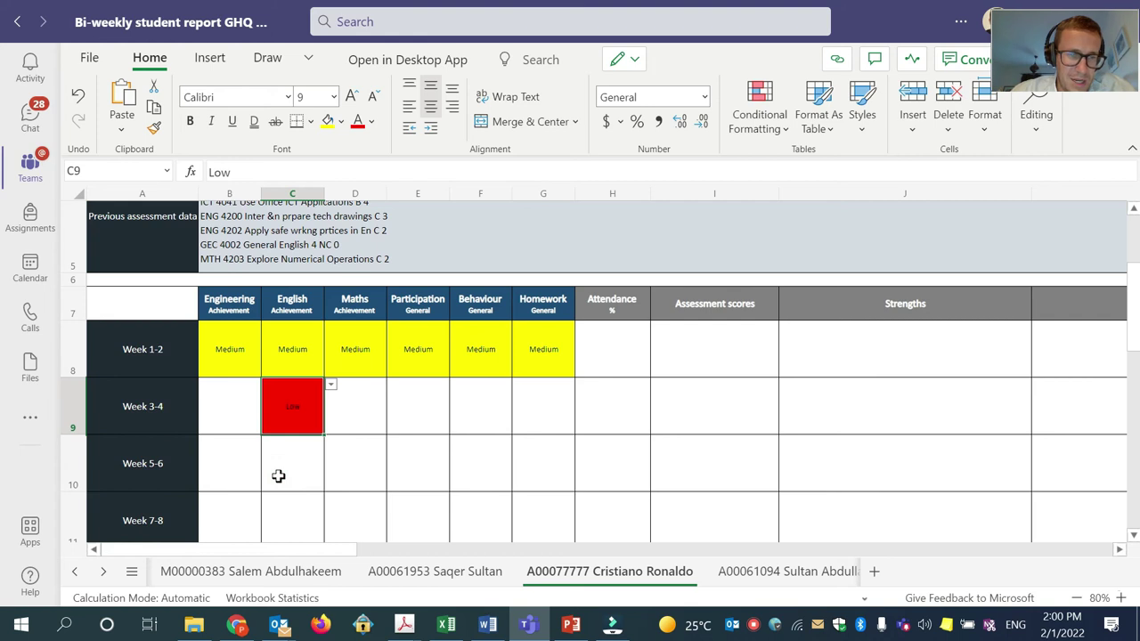
left_click(335, 416)
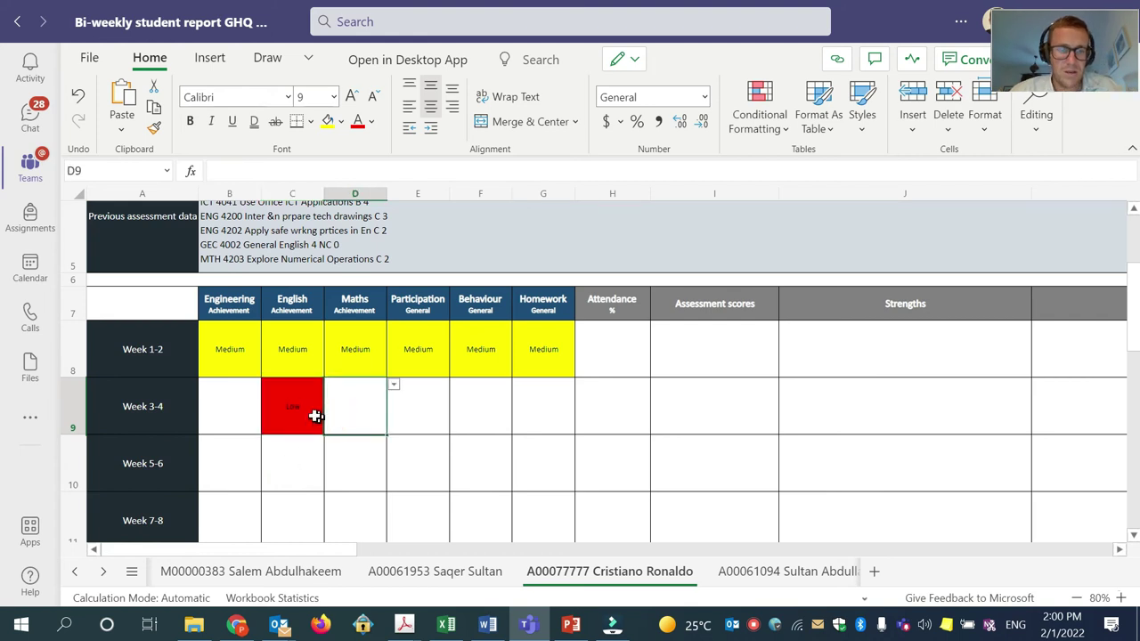
key("ctrl+c")
left_click(310, 414)
key("ctrl+v")
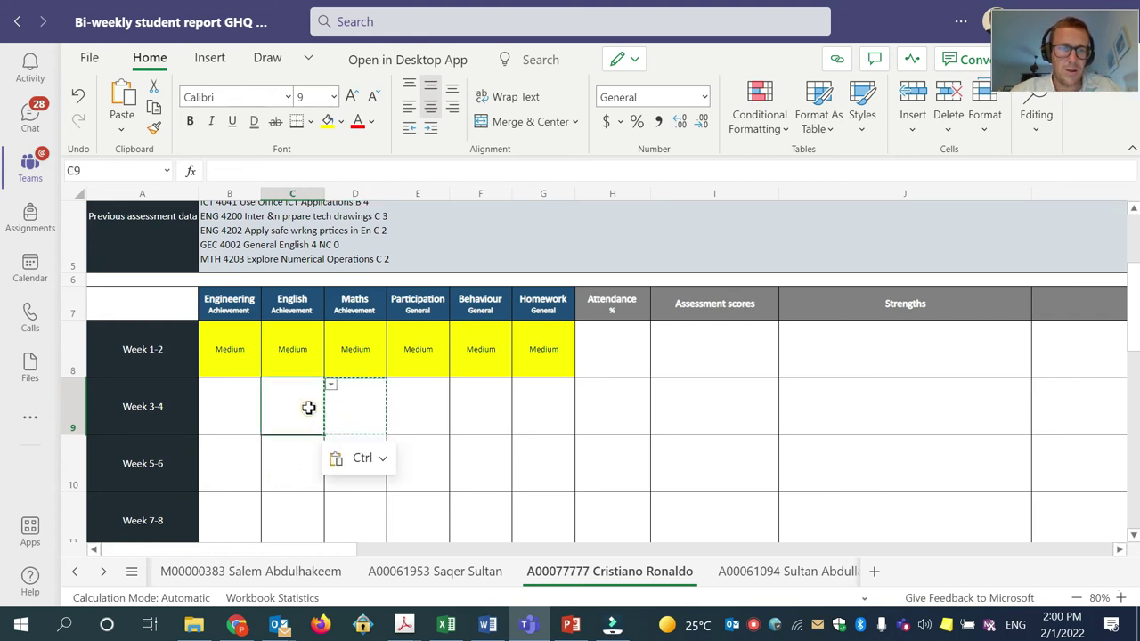
Step: Enter Low as the Week 3-4 English achievement rating
type("l")
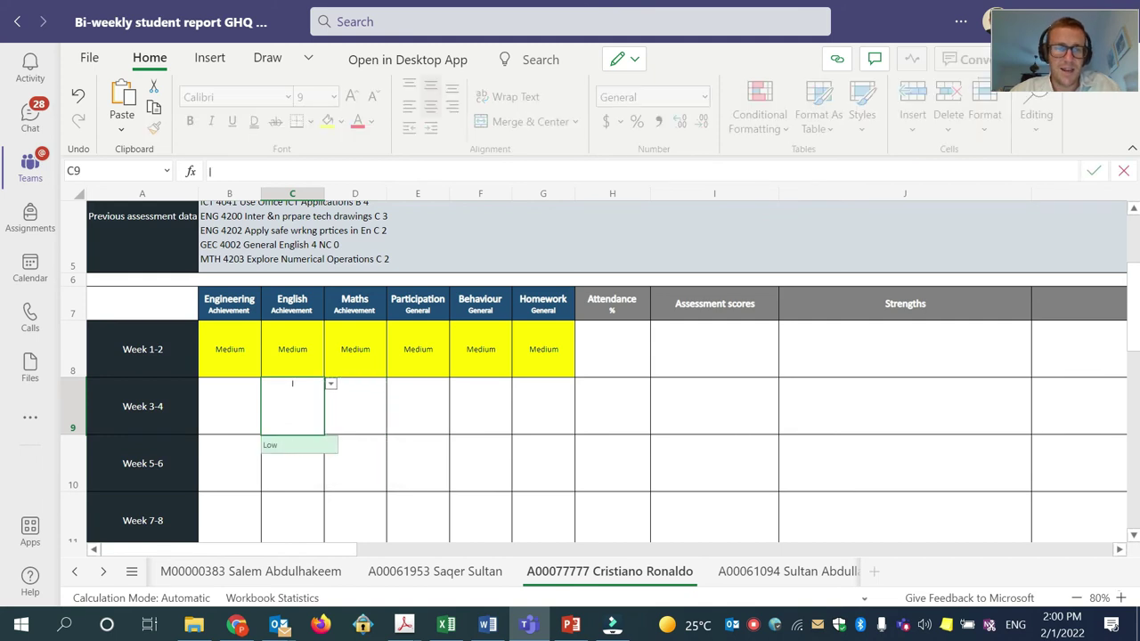
left_click(288, 447)
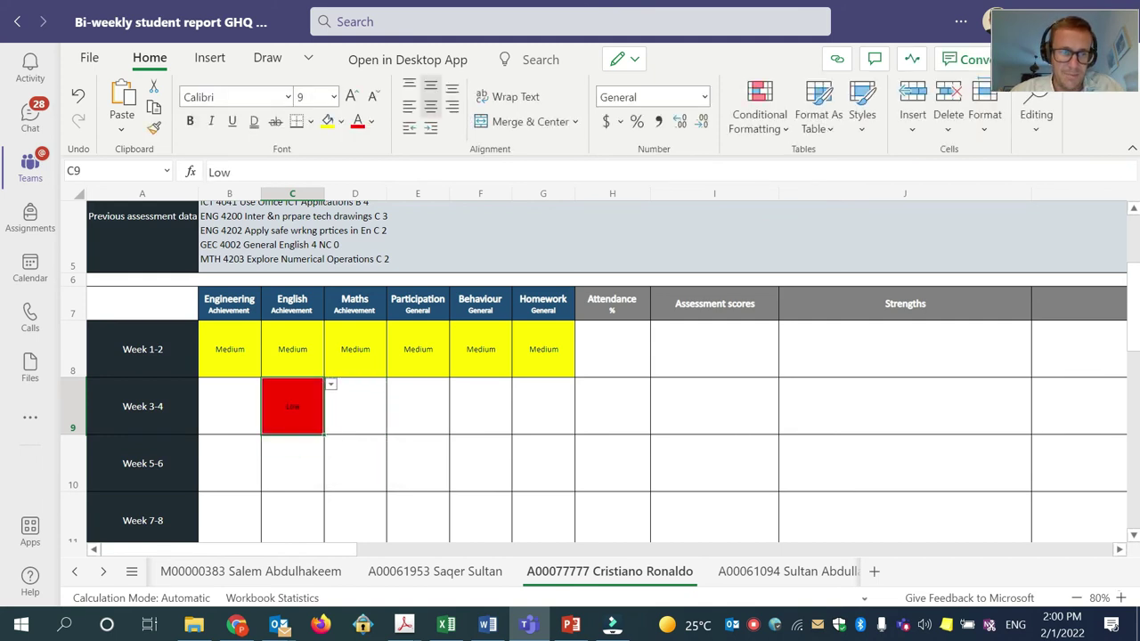
Step: Copy the Week 3-4 English rating into Week 5-6, and clear it by pasting the blank Week 5-6 Maths cell over it
right_click(317, 401)
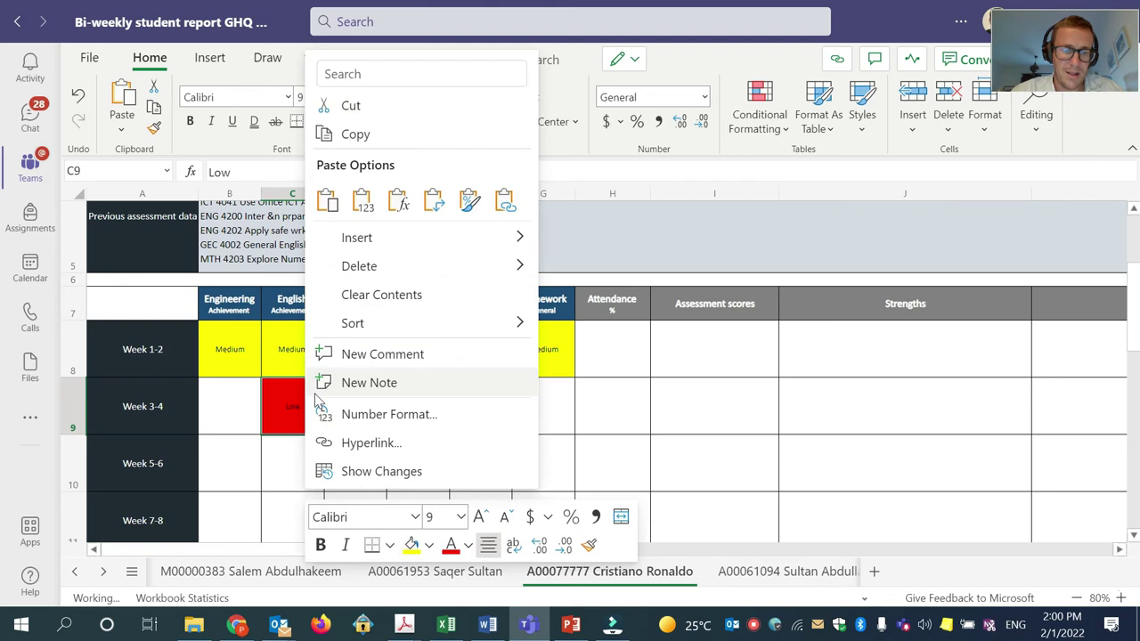
left_click(354, 135)
left_click(297, 453)
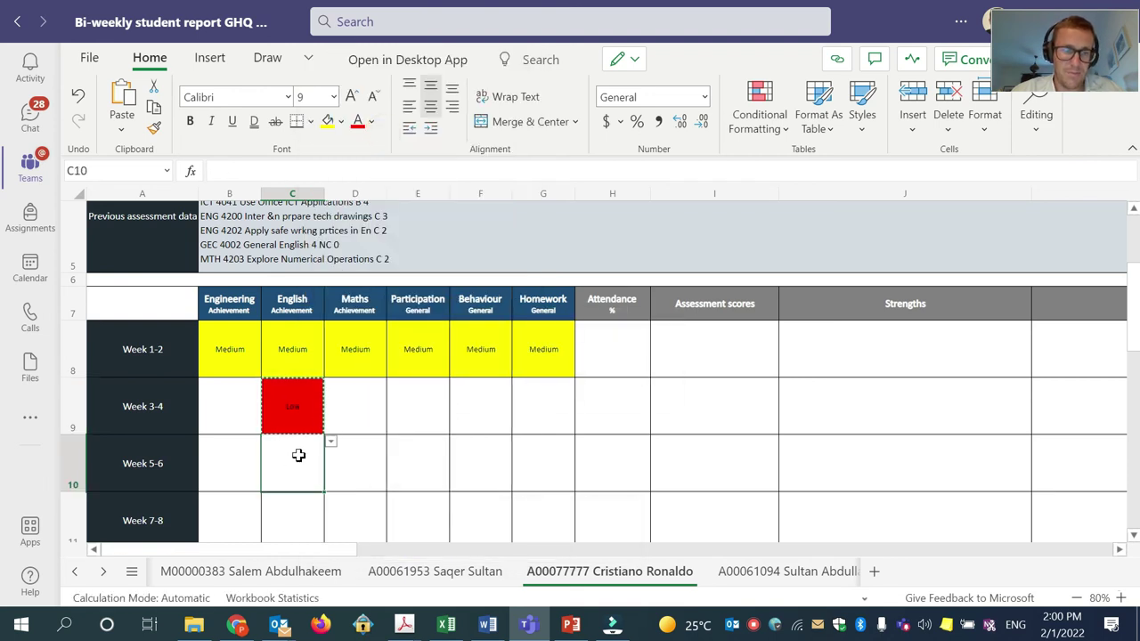
key("ctrl+v")
left_click(356, 455)
key("ctrl+c")
left_click(303, 455)
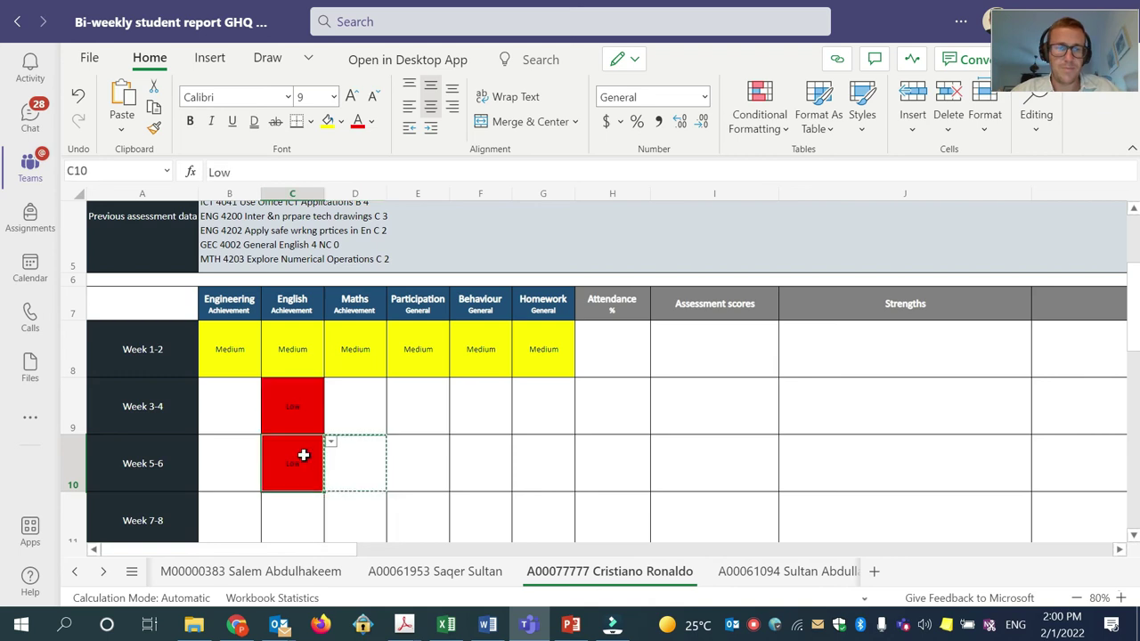
key("ctrl+v")
Step: Enter 5 as the Week 3-4 attendance percentage
left_click(593, 411)
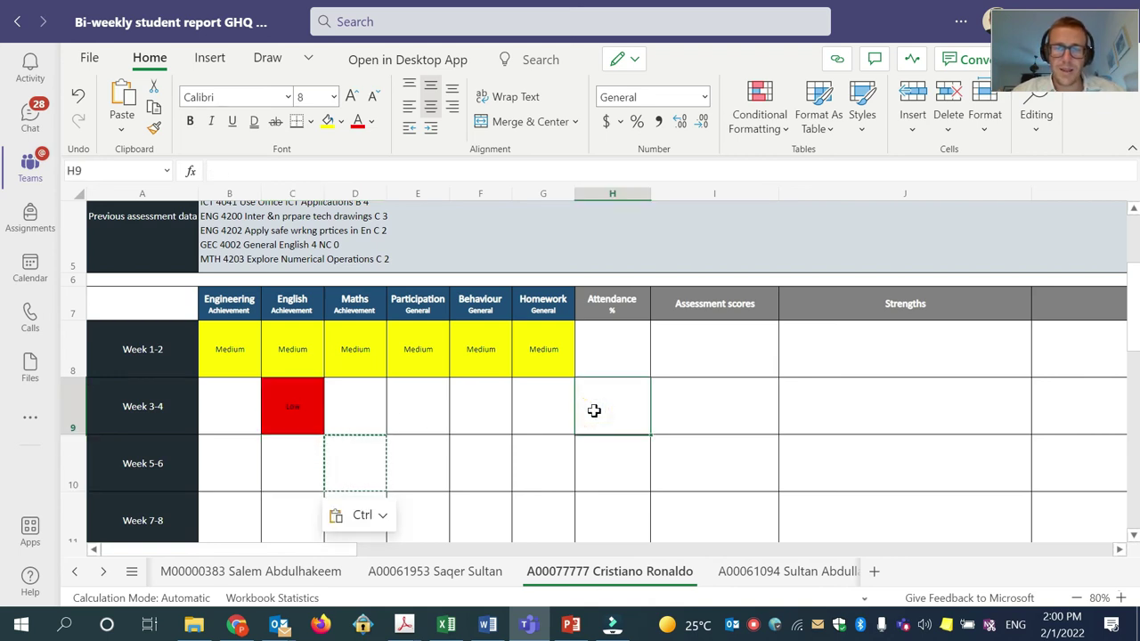
type("5")
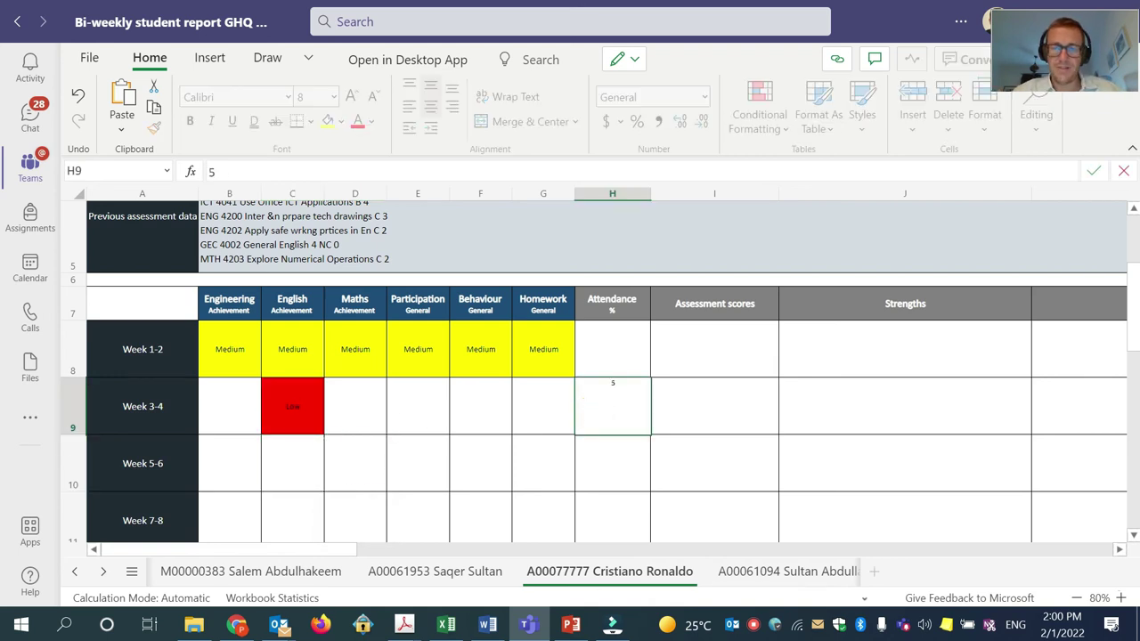
left_click(670, 411)
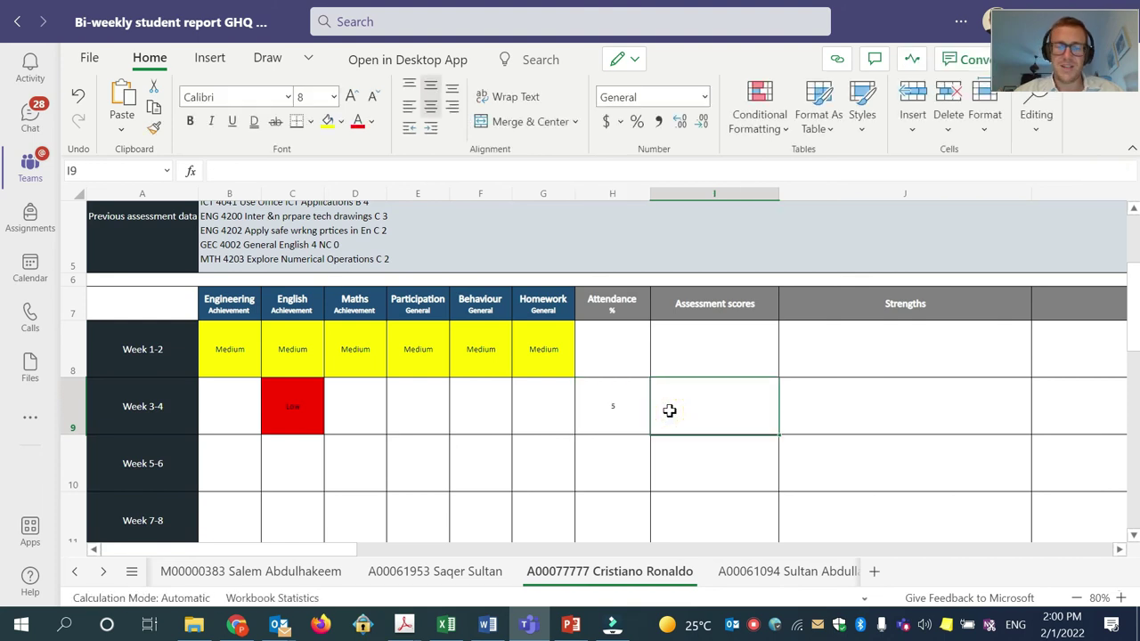
Step: Enter "Speaking and presentation skills high PM 1/2" as the Week 3-4 strengths note
left_click(838, 393)
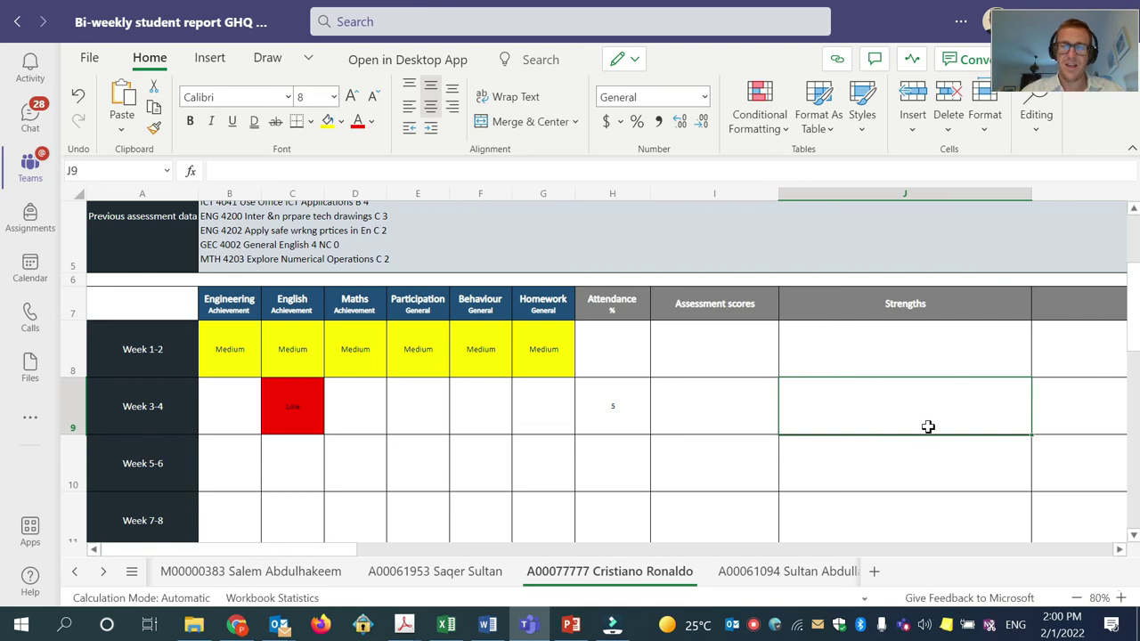
type("Spe")
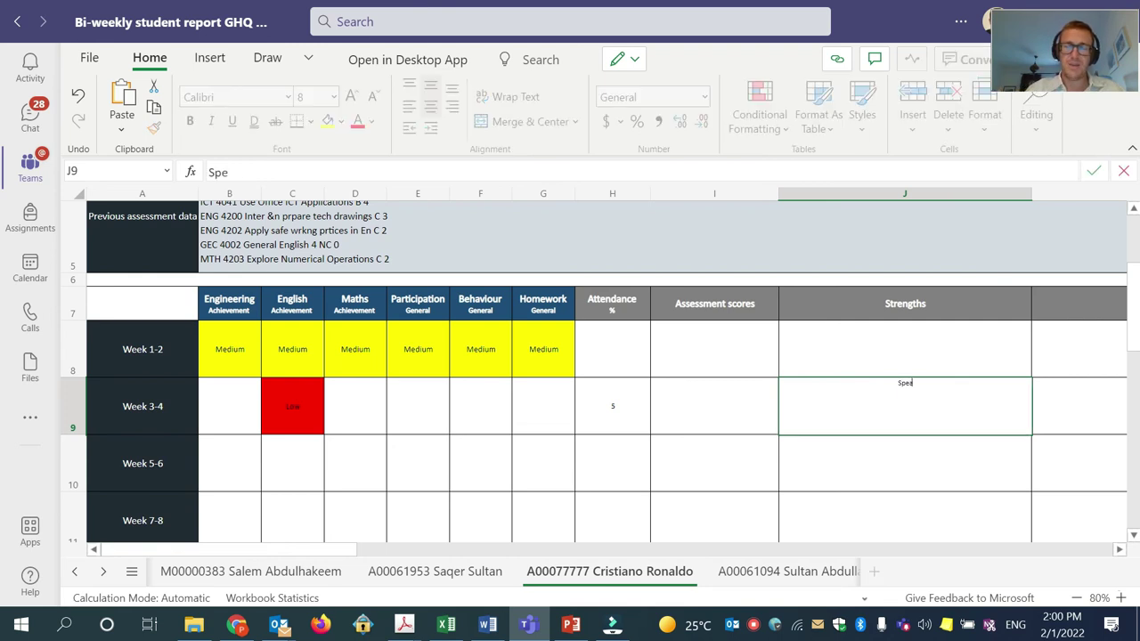
type("aking and presentati")
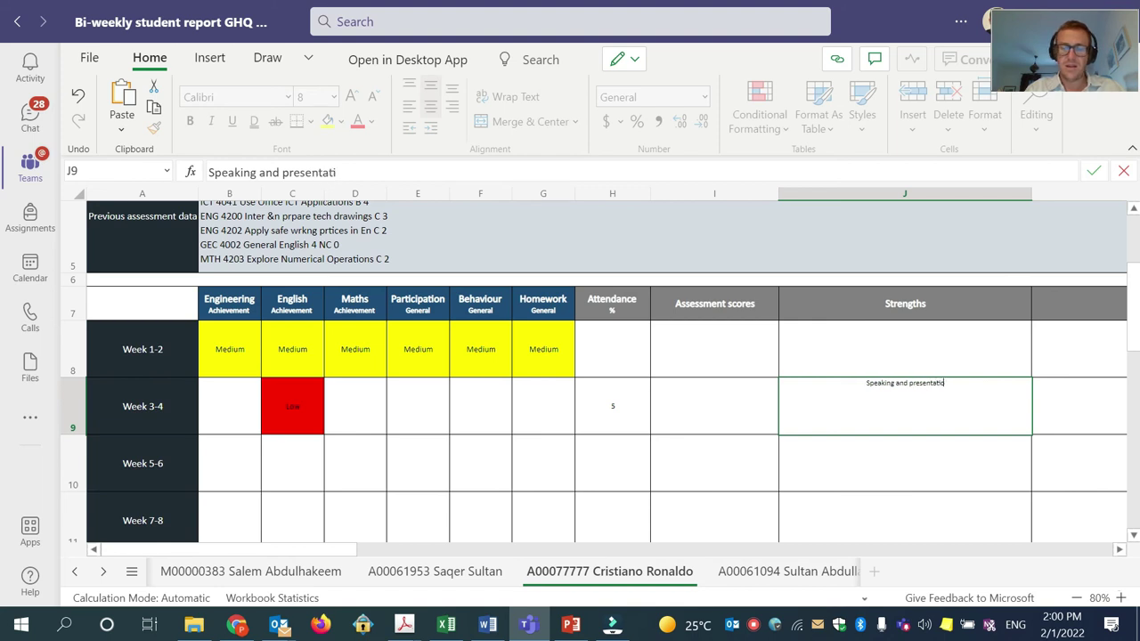
type("on skills high")
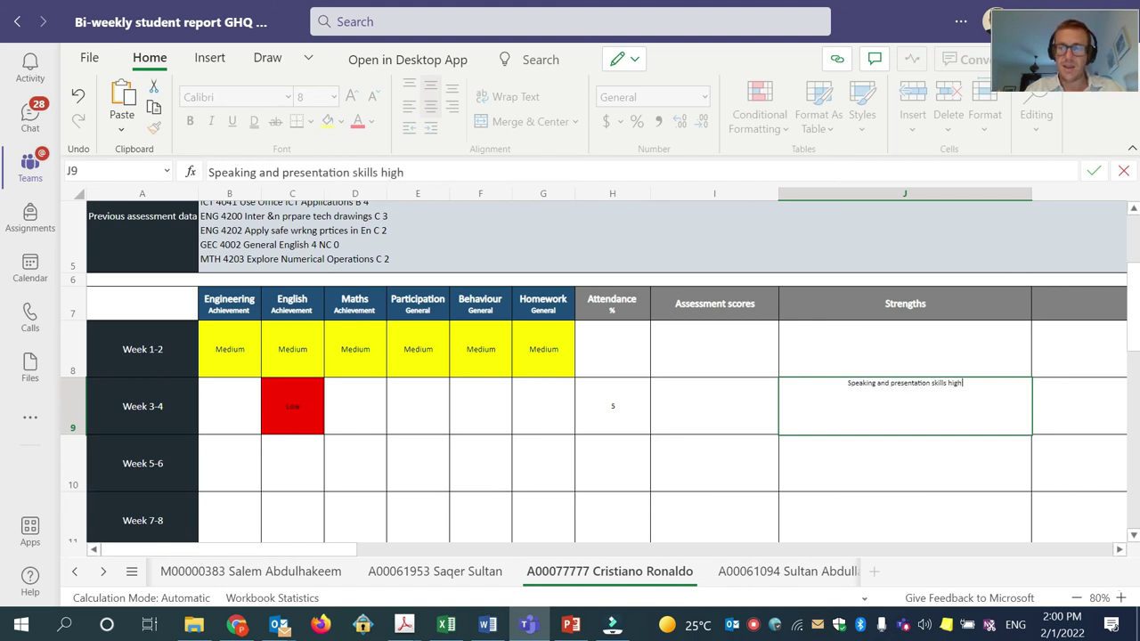
type(" PM")
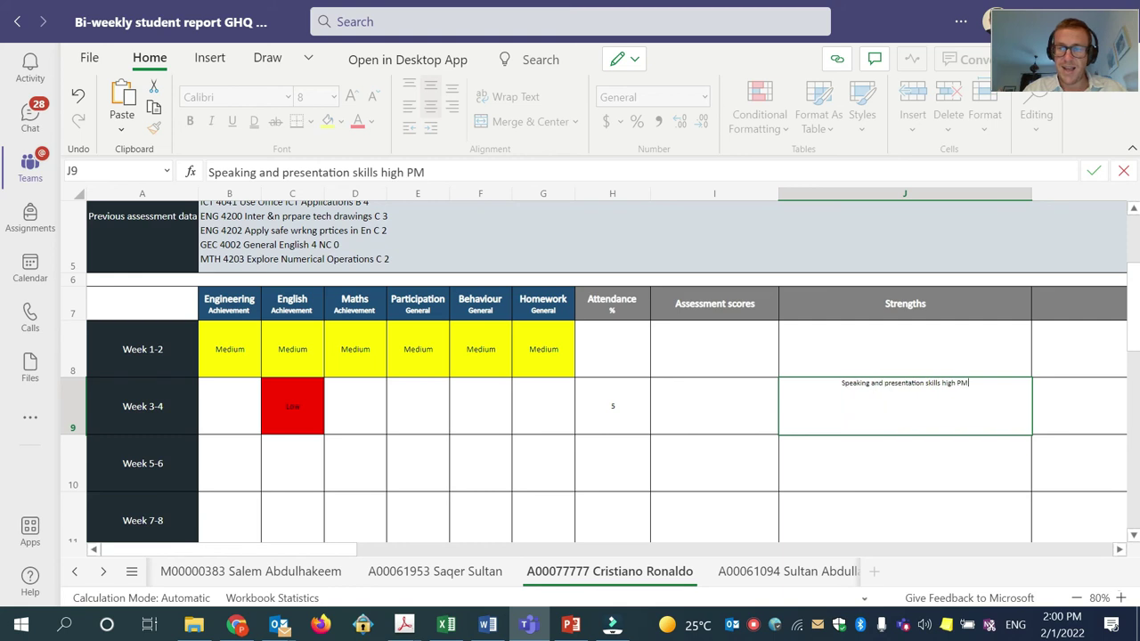
type(" 1/2")
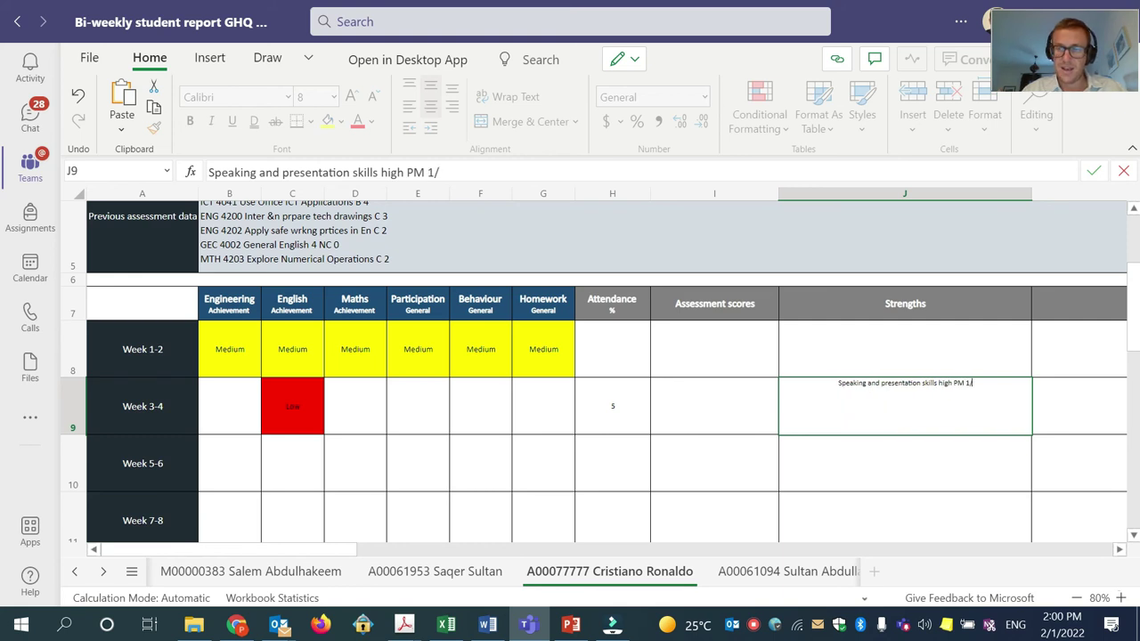
left_click(1071, 419)
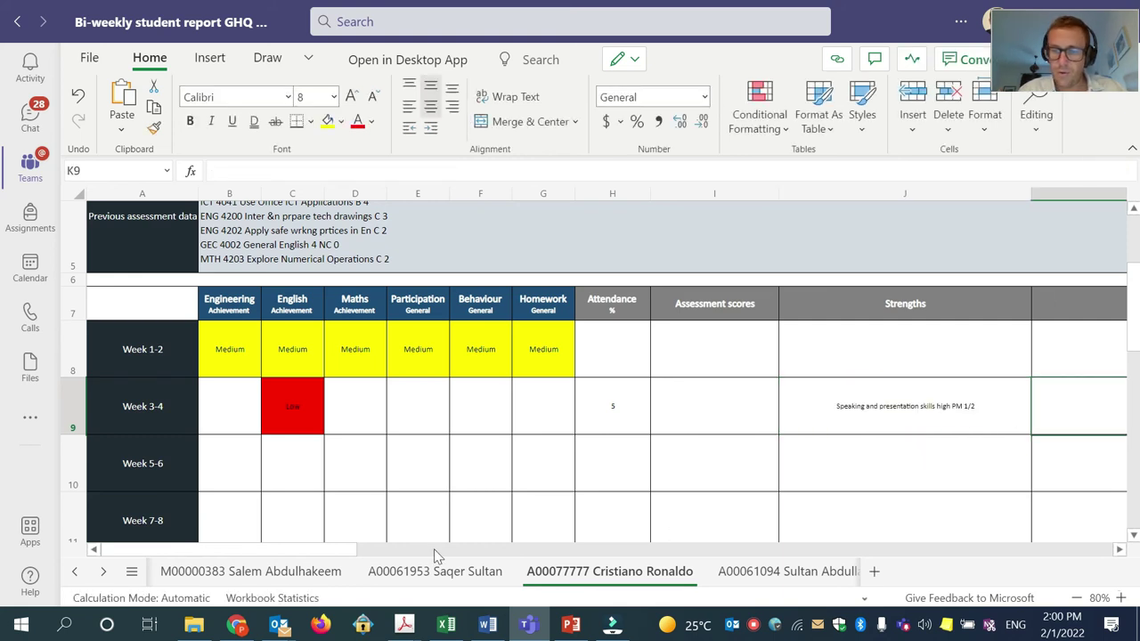
Step: Enter "No writing submitted. Low effort in class. PM 1/2" as the Week 3-4 weaknesses note
mouse_move(343, 550)
left_mouse_down()
mouse_move(456, 557)
mouse_move(326, 553)
left_mouse_up()
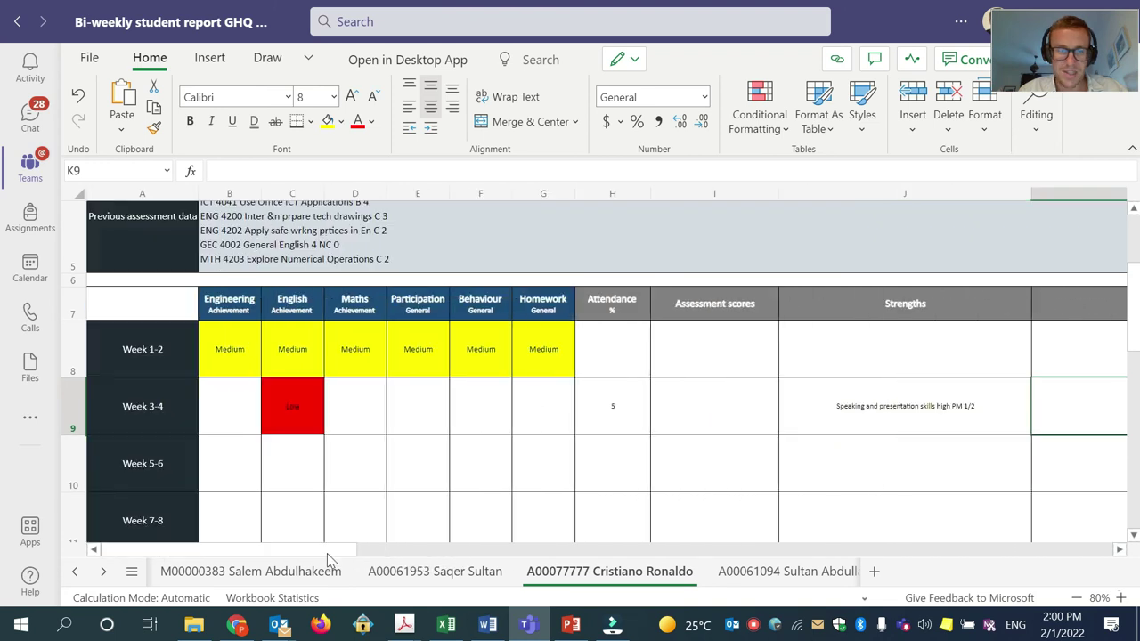
left_click(522, 400)
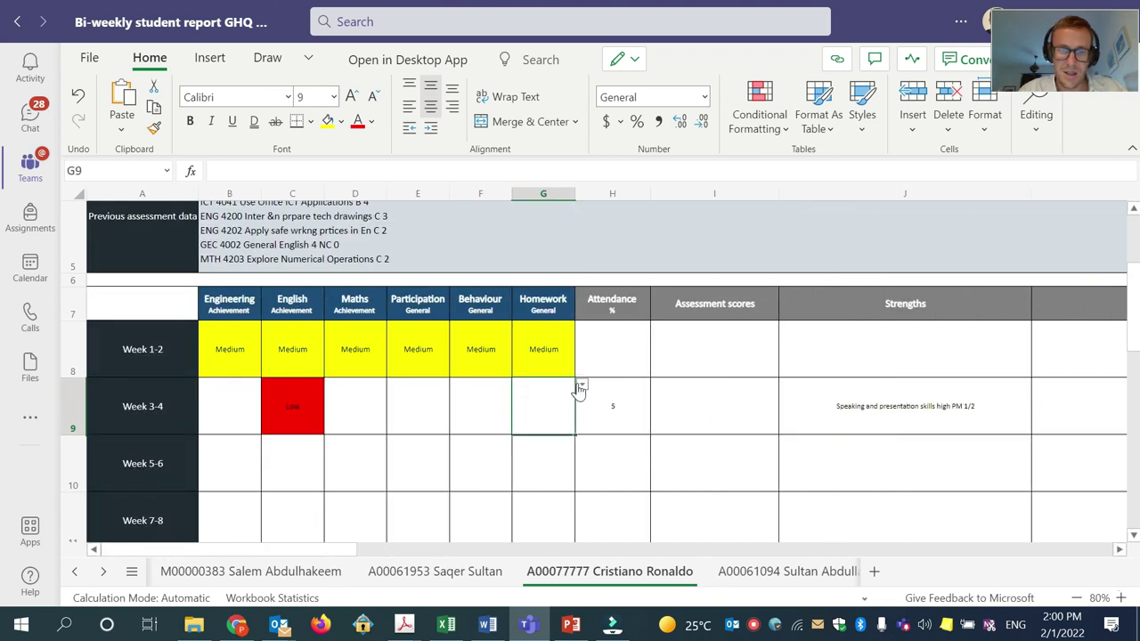
left_click_drag(306, 547, 431, 553)
left_click(522, 407)
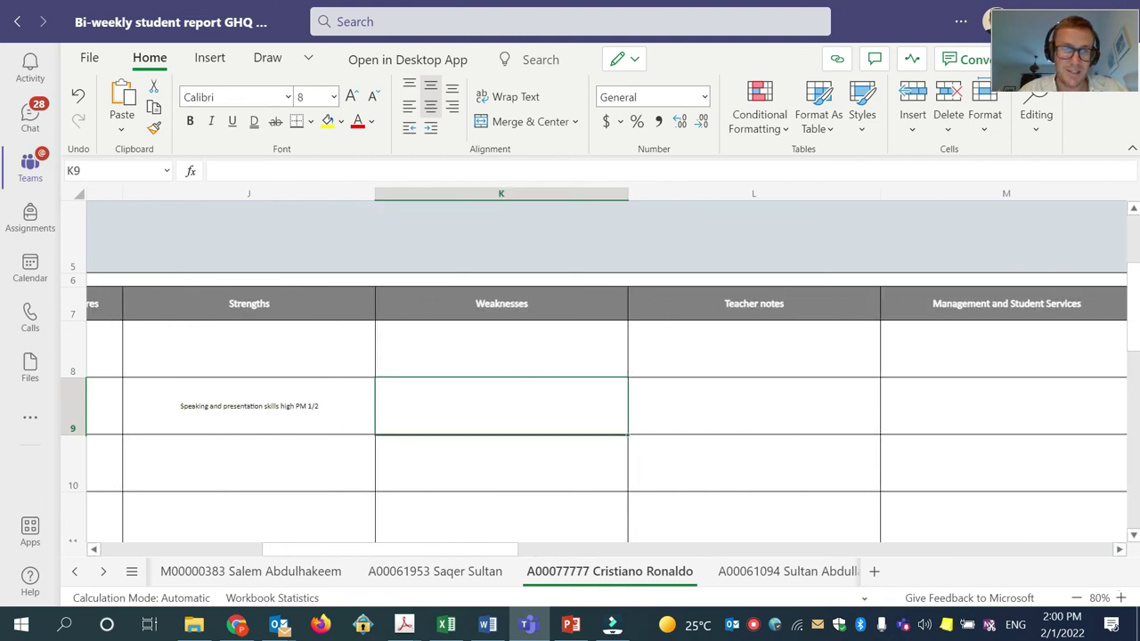
left_click(364, 173)
type("No writing submitted. Low effort in class. PM 1/2")
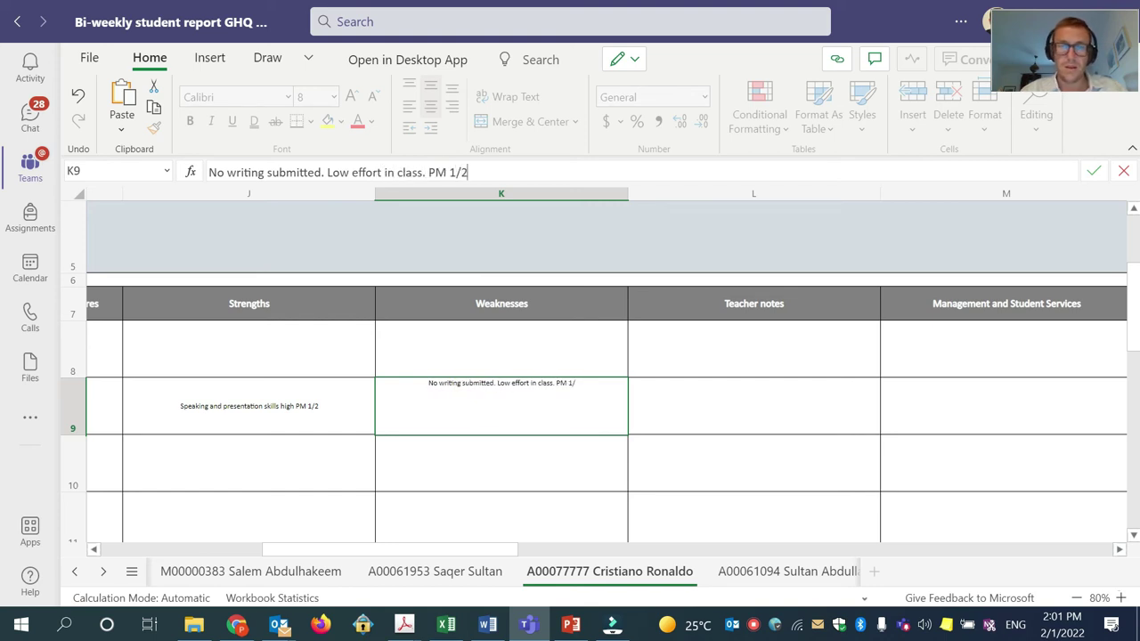
left_click(733, 415)
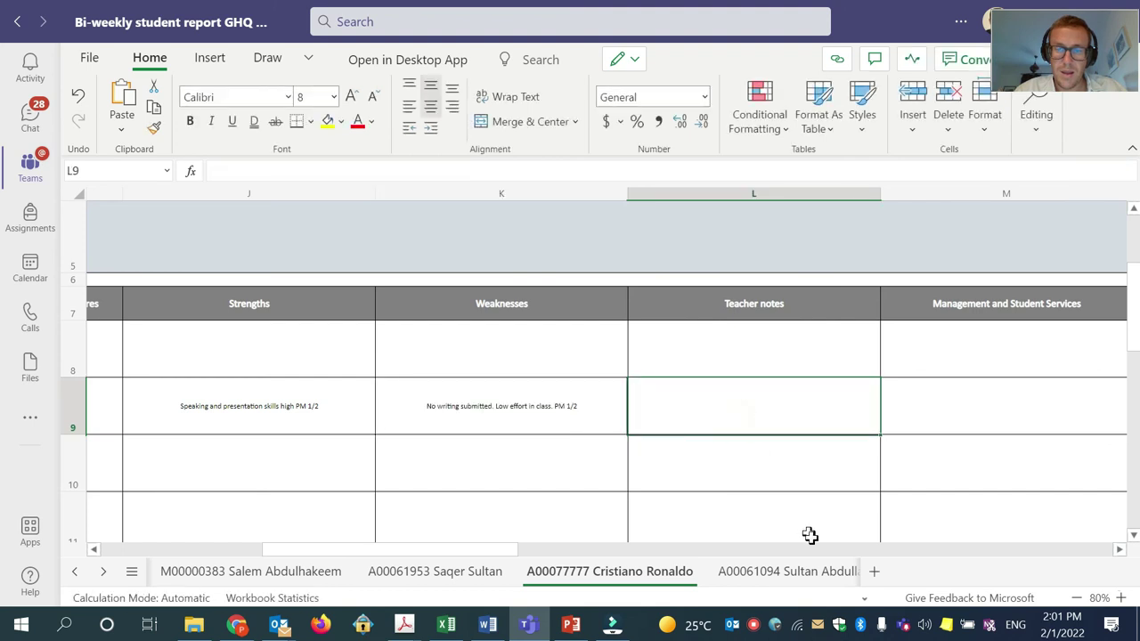
Step: Set the Week 3-4 Homework rating to Low
left_click(222, 547)
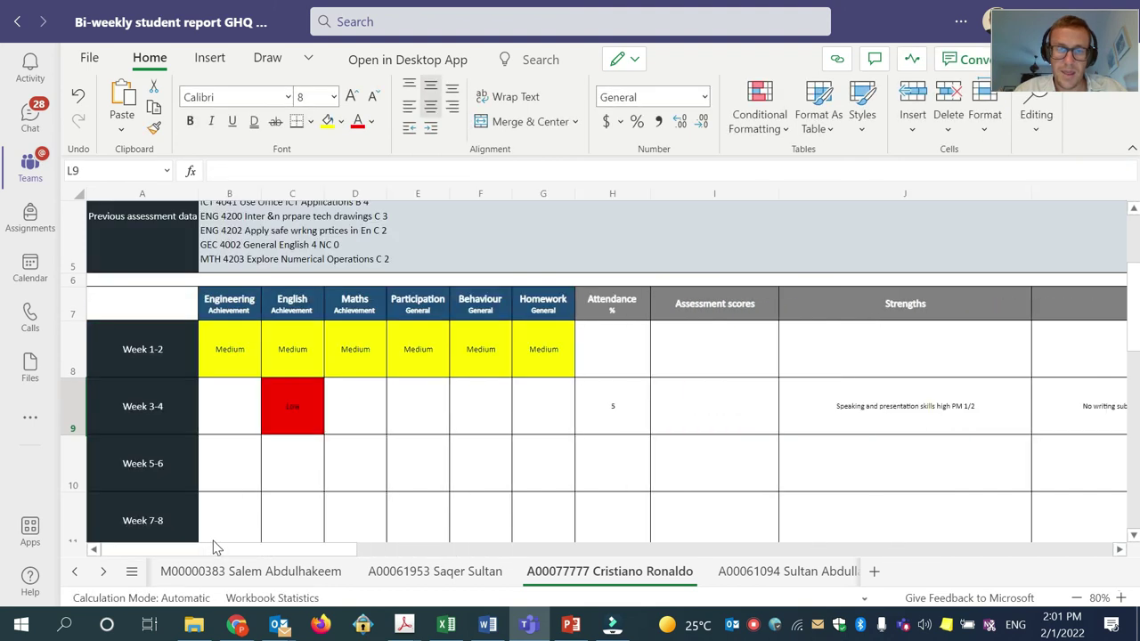
left_click(514, 415)
left_click(499, 415)
left_click(563, 409)
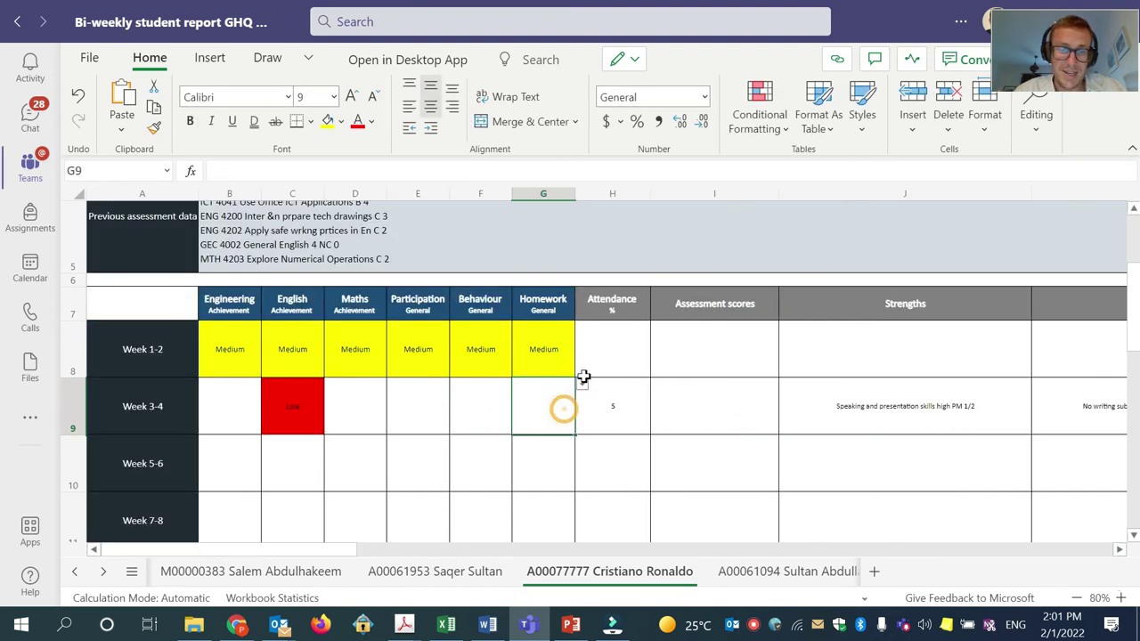
left_click(582, 384)
left_click(525, 481)
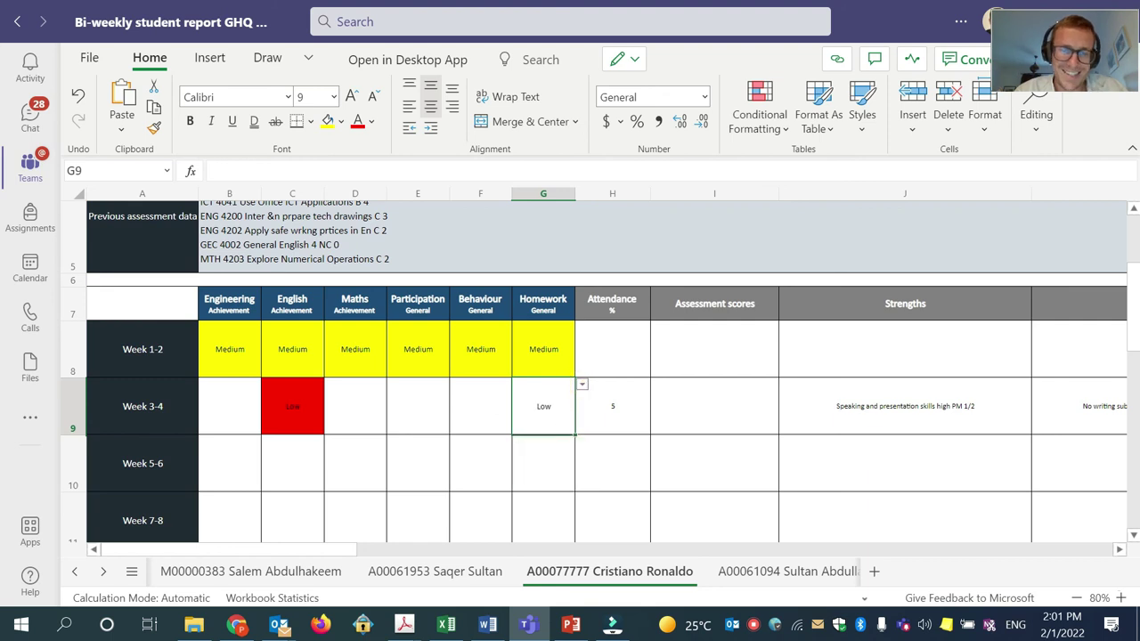
Step: Set the Week 3-4 Participation rating to Low and the Behaviour rating to Medium
left_click(407, 406)
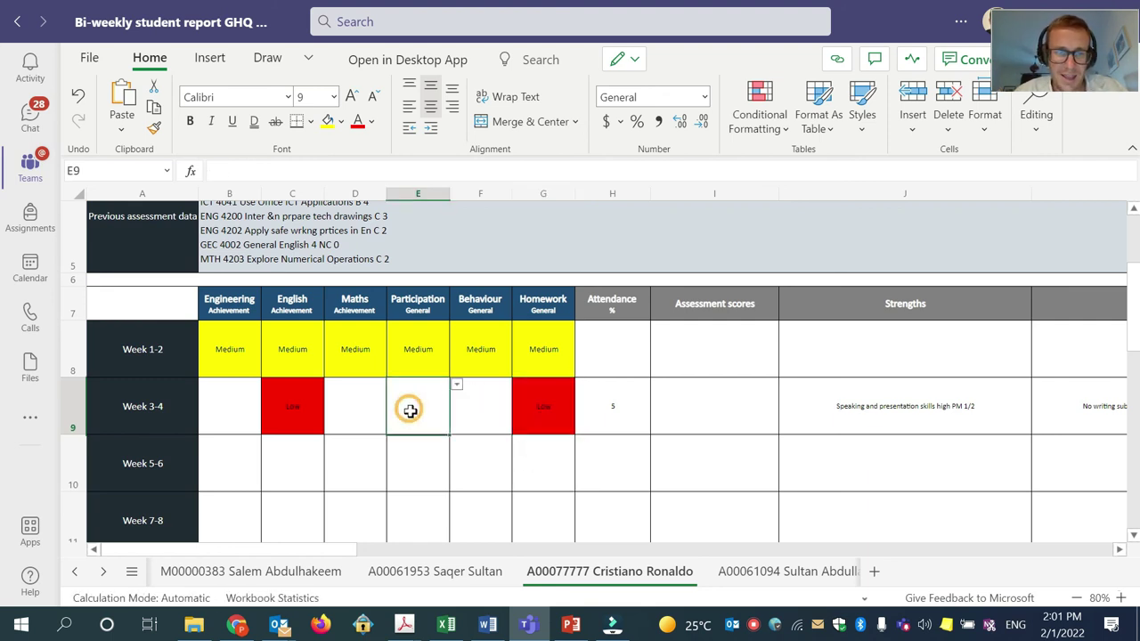
left_click(456, 385)
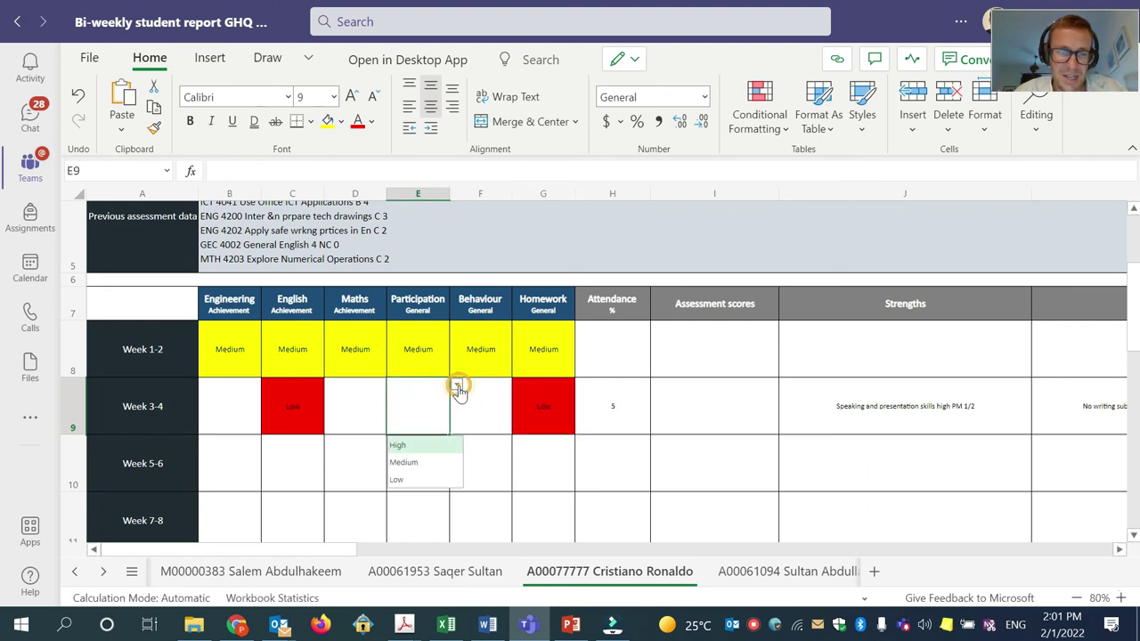
left_click(406, 481)
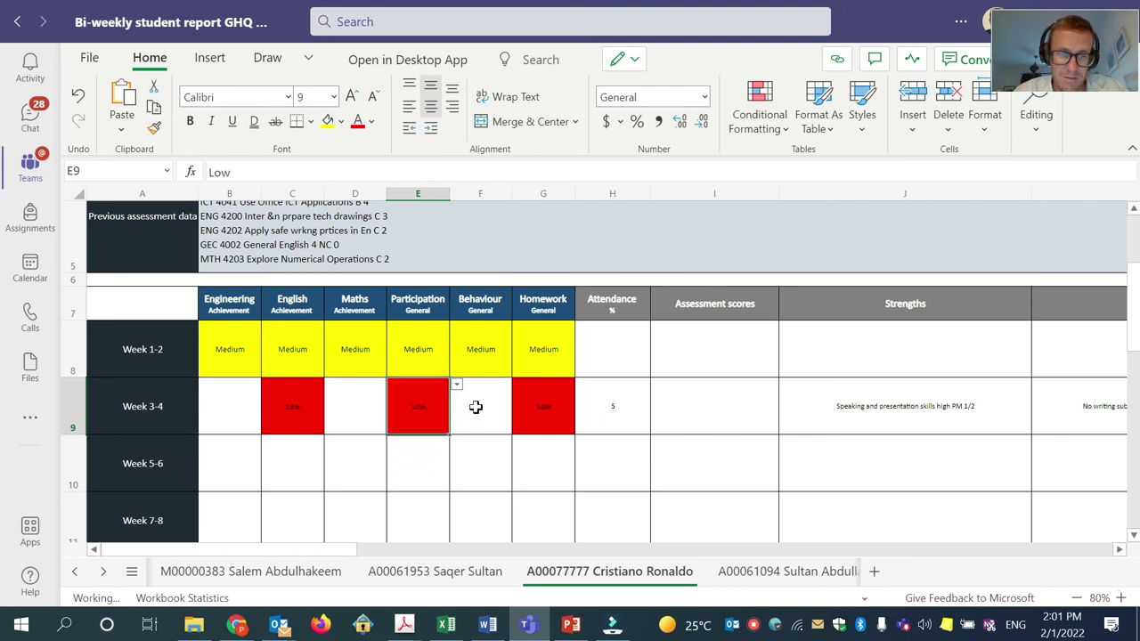
left_click(473, 405)
left_click(520, 387)
left_click(478, 461)
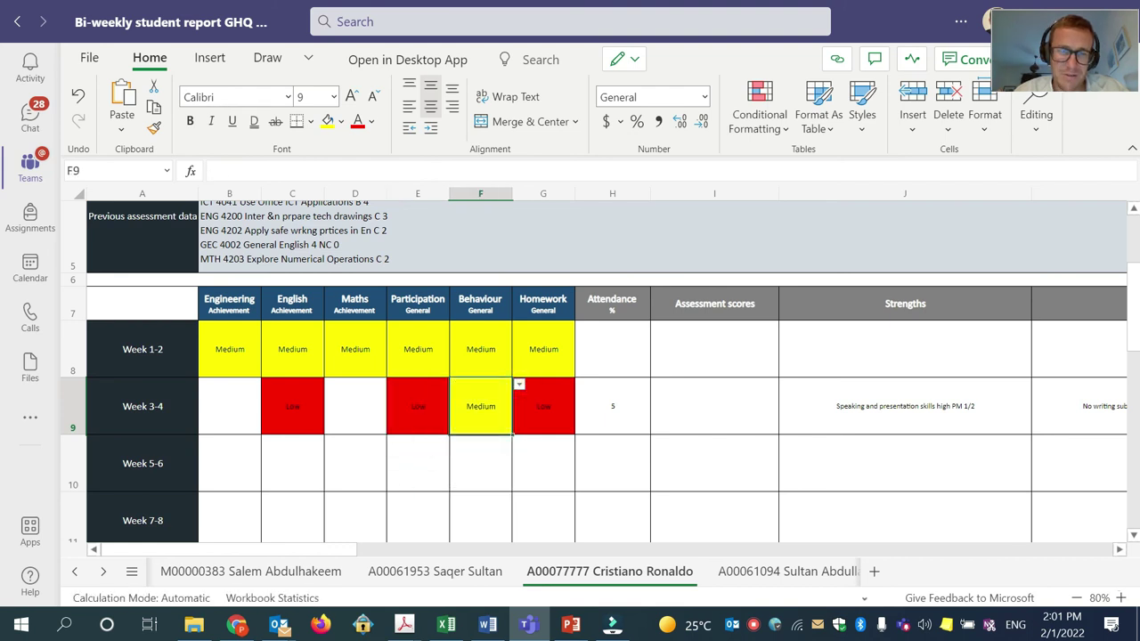
left_click(416, 394)
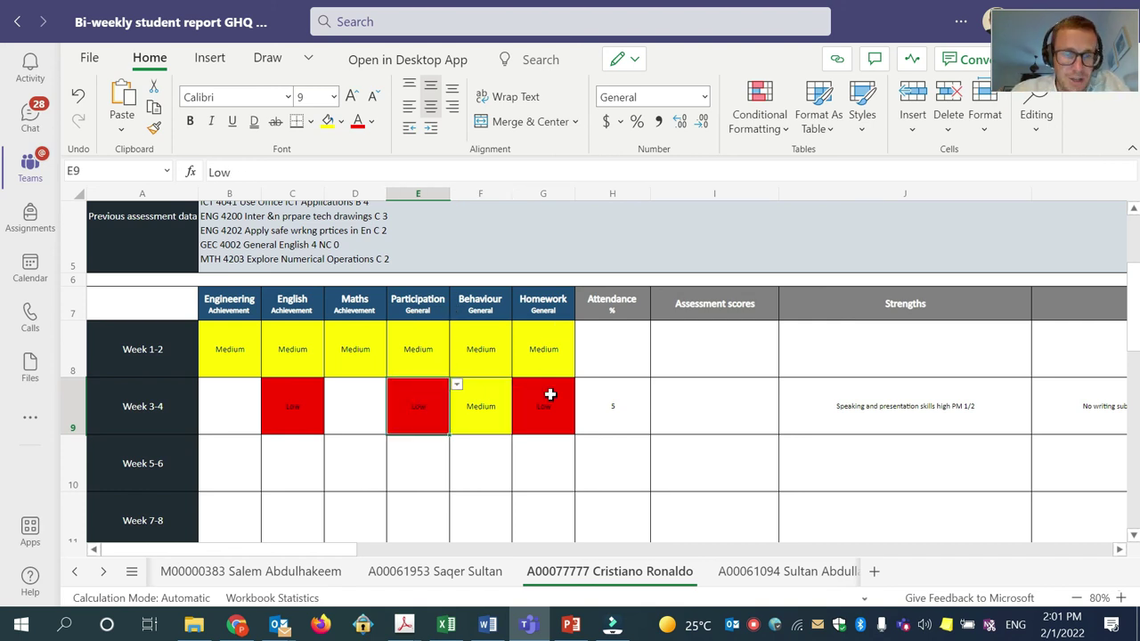
left_click(496, 402)
Step: Enter "3 homeworks given but none completed. Not completing quizzes in class on Blackboard PM 1/2" in the Week 3-4 teacher notes
left_click_drag(311, 547, 538, 541)
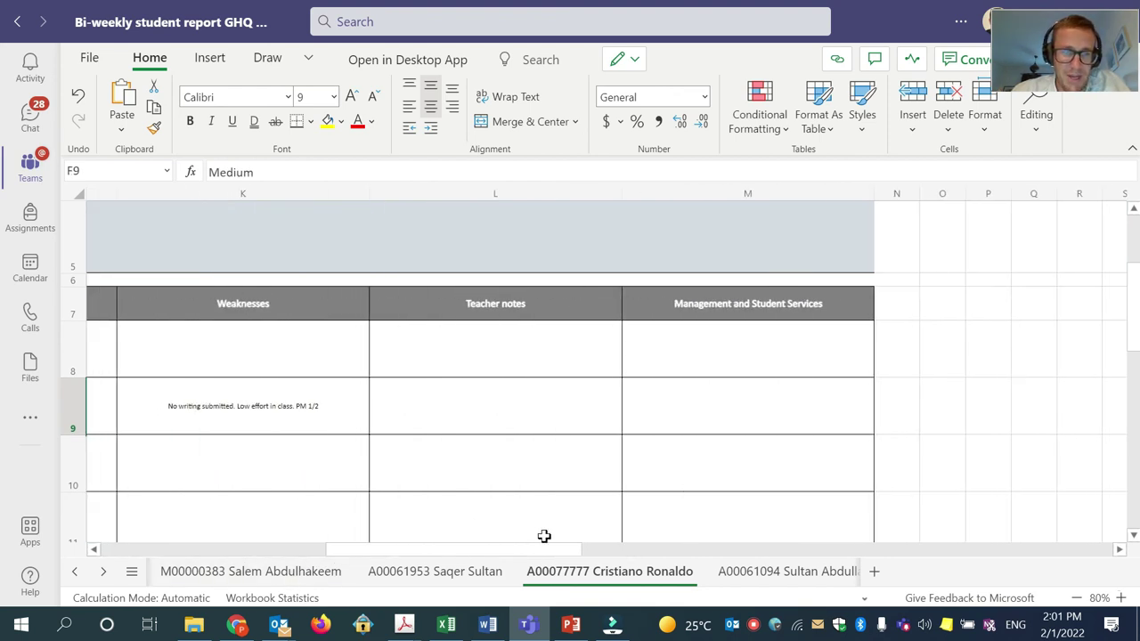
left_click(557, 430)
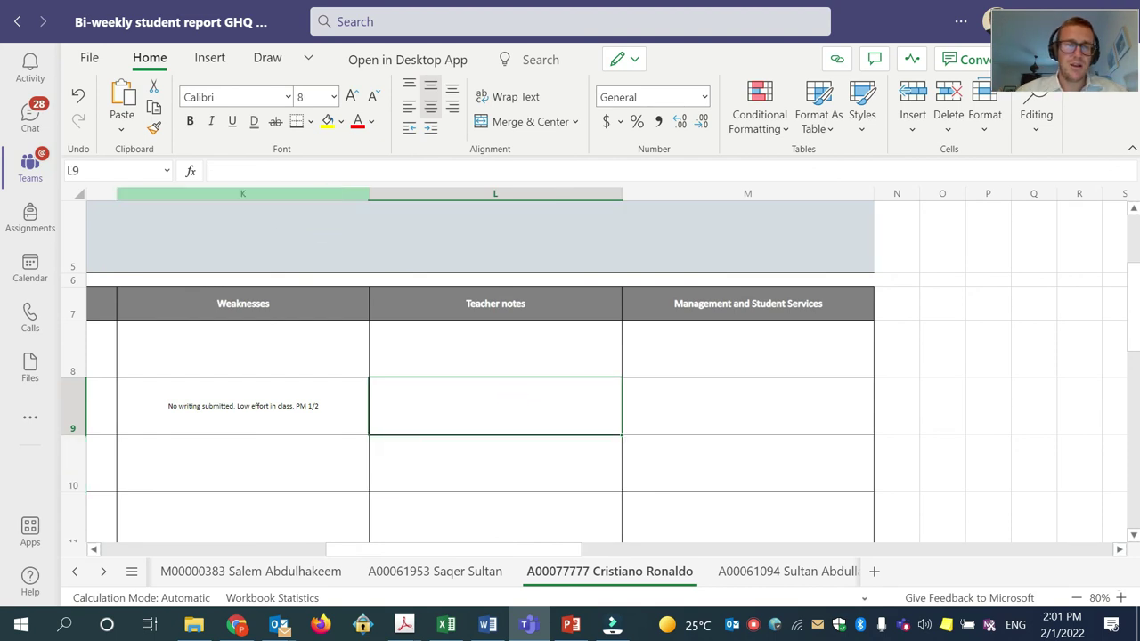
left_click(326, 168)
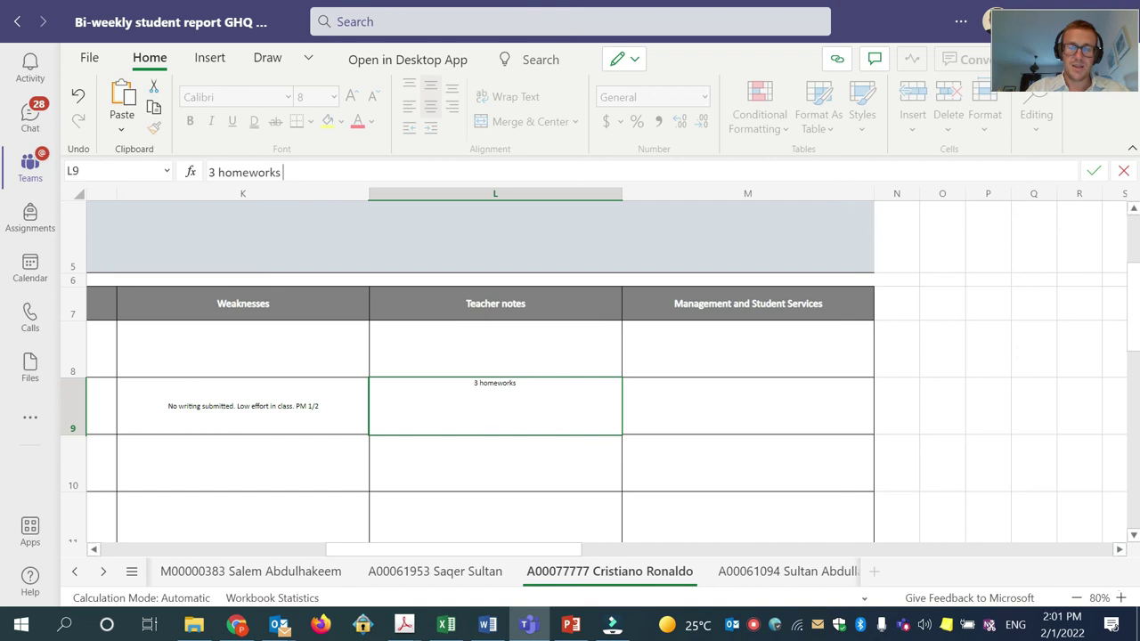
type("3 homeworks given but none completed. Not completing uizz")
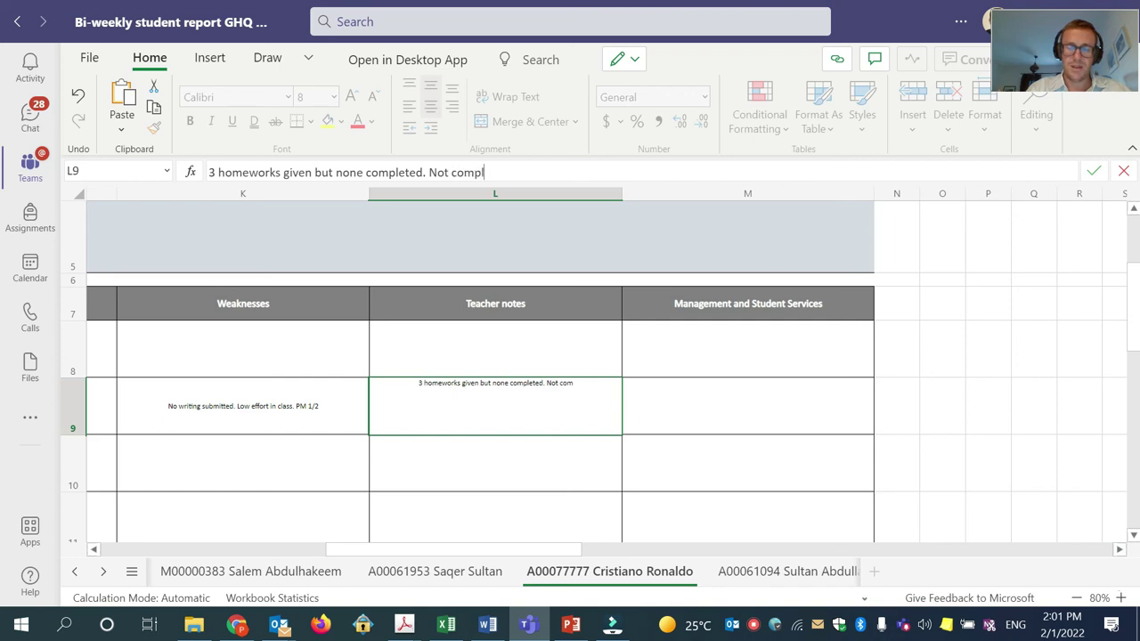
key("BackSpace")
key("BackSpace")
key("BackSpace")
key("BackSpace")
type("quizzes in ")
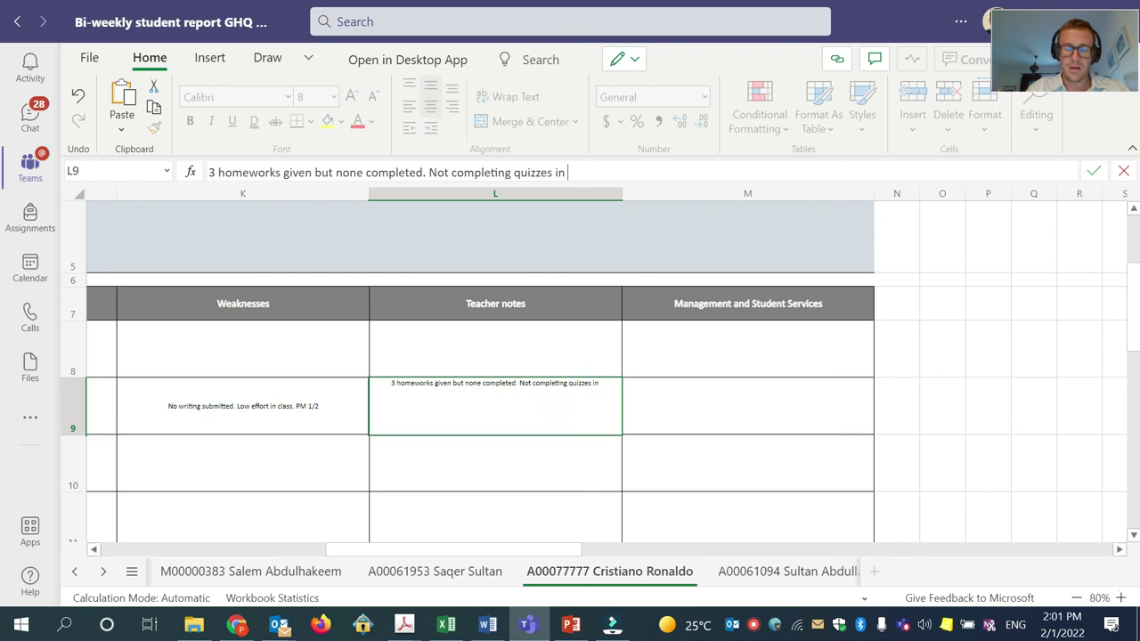
type("class on Black")
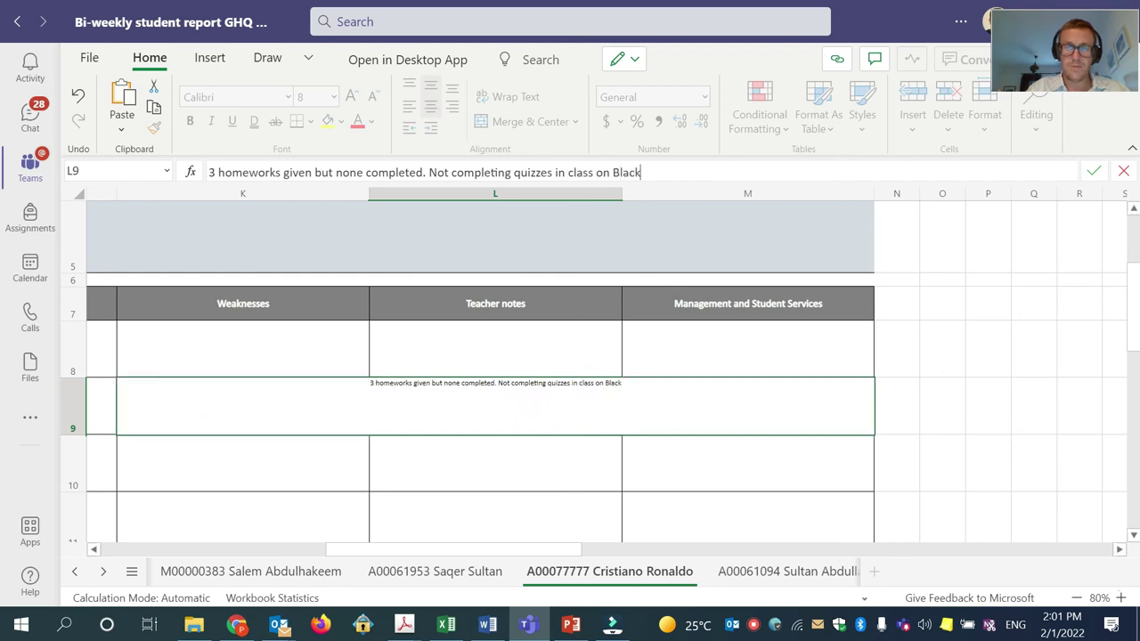
type("board PM")
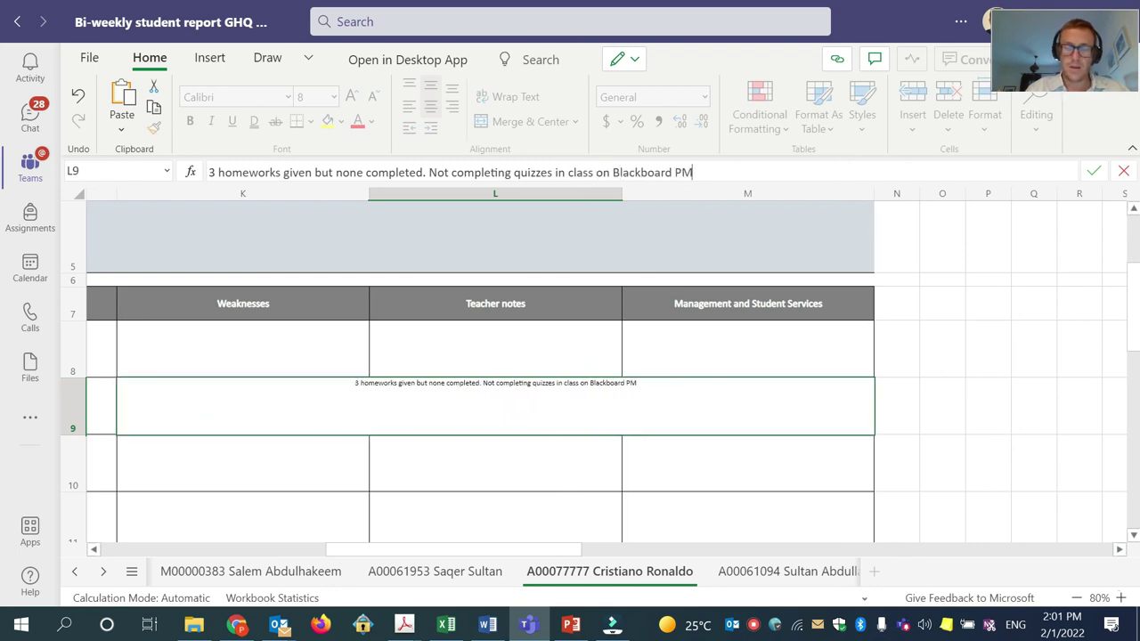
type(" 1/2")
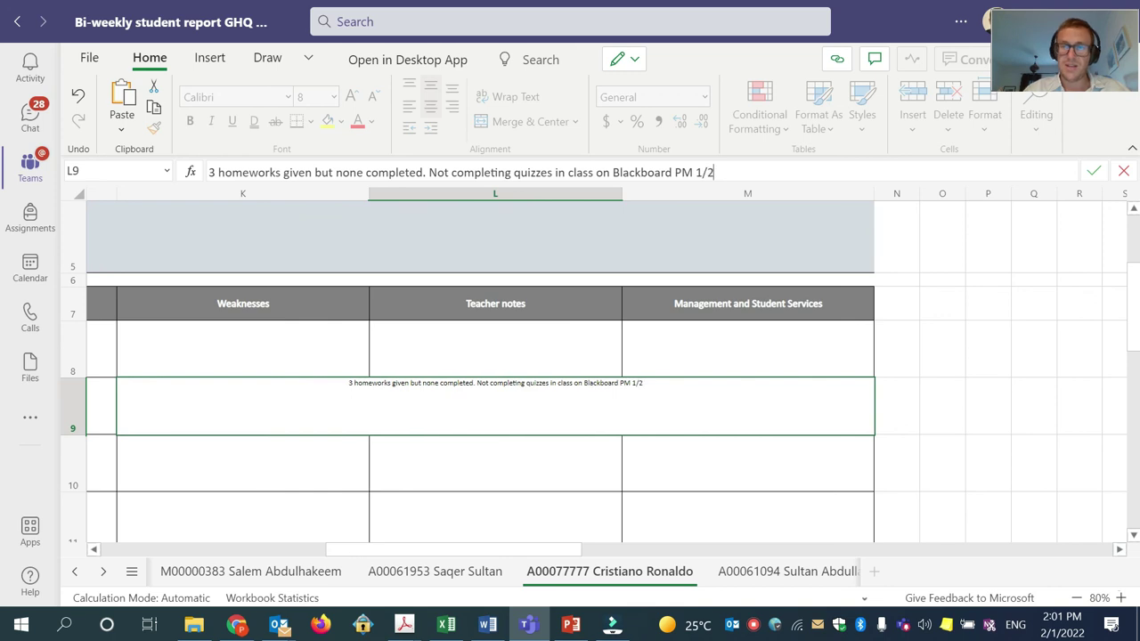
left_click(736, 448)
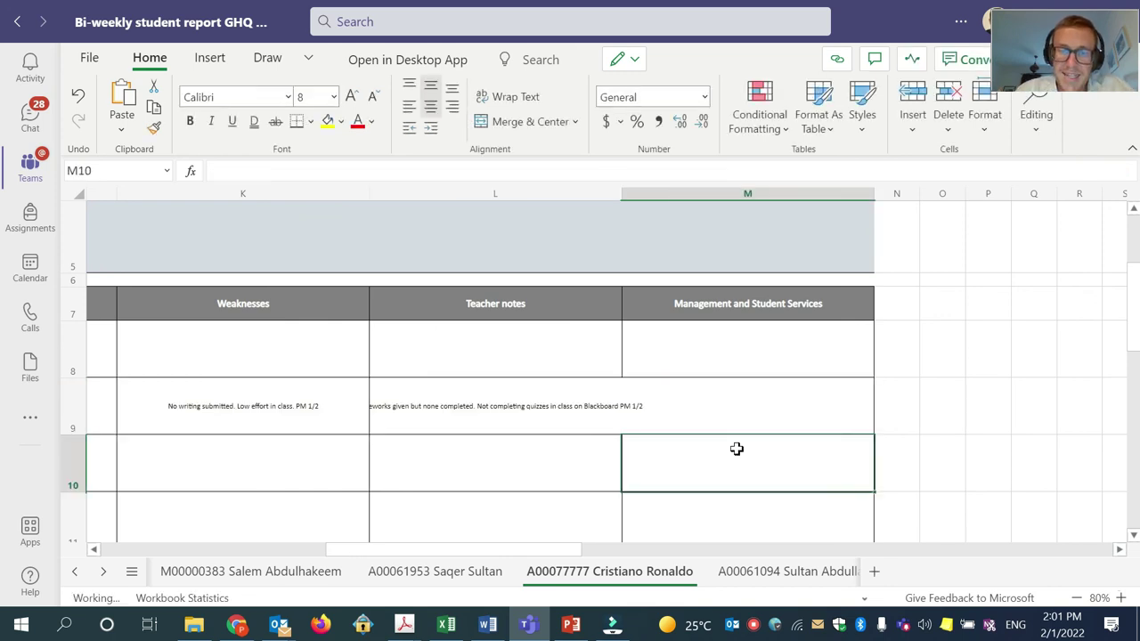
left_click(591, 416)
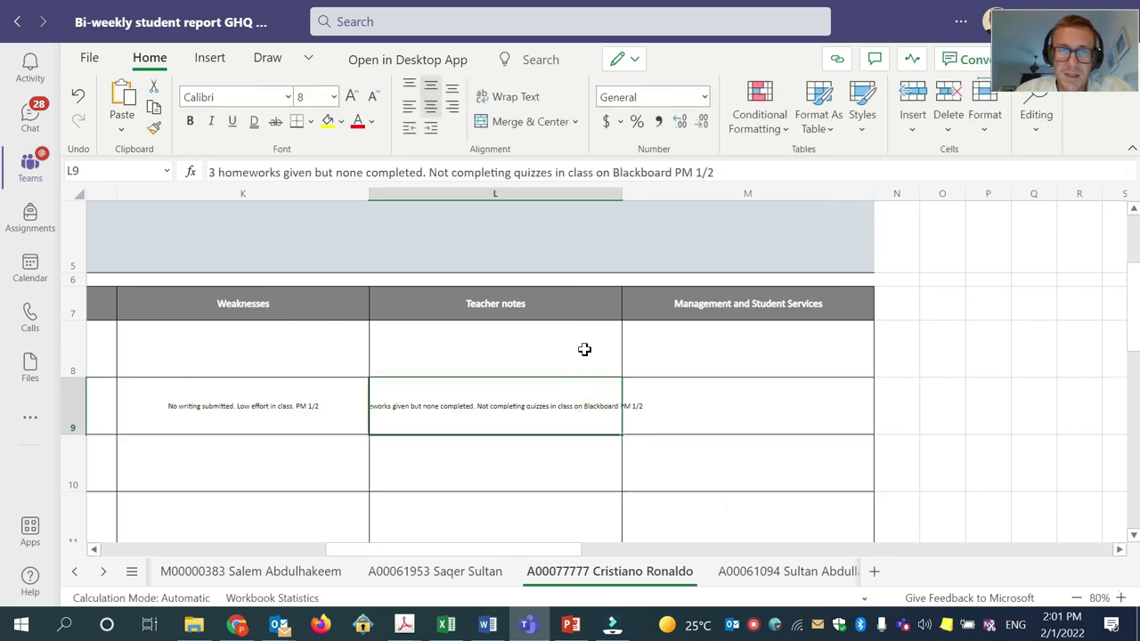
Step: Enter "Verbal warning" as the Week 3-4 Management and Student Services entry
left_click(713, 396)
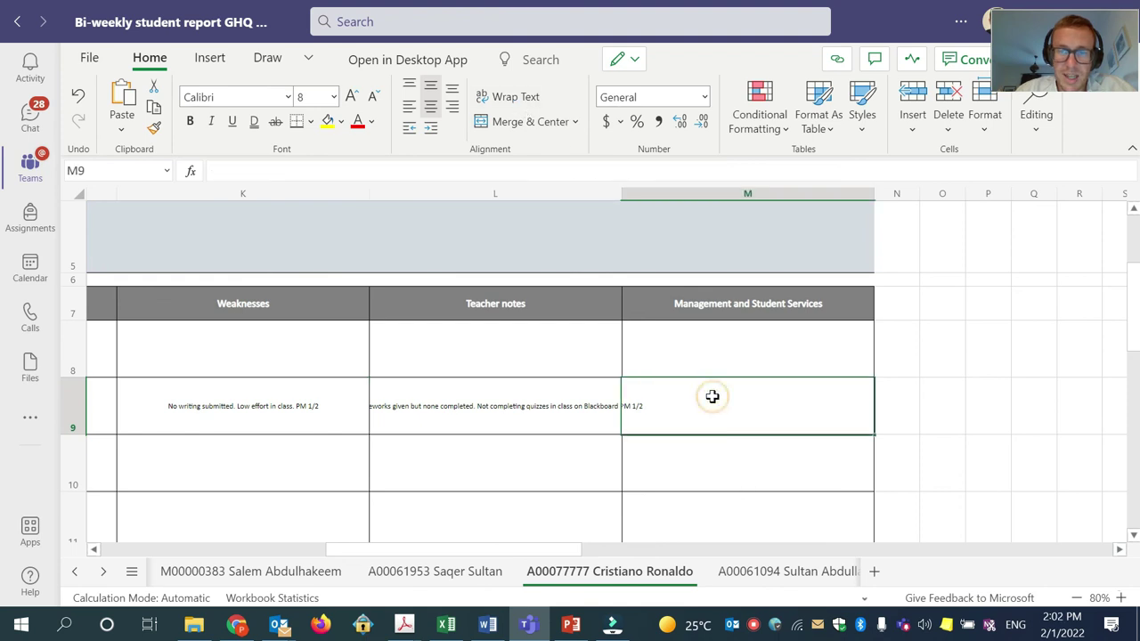
type("Ve")
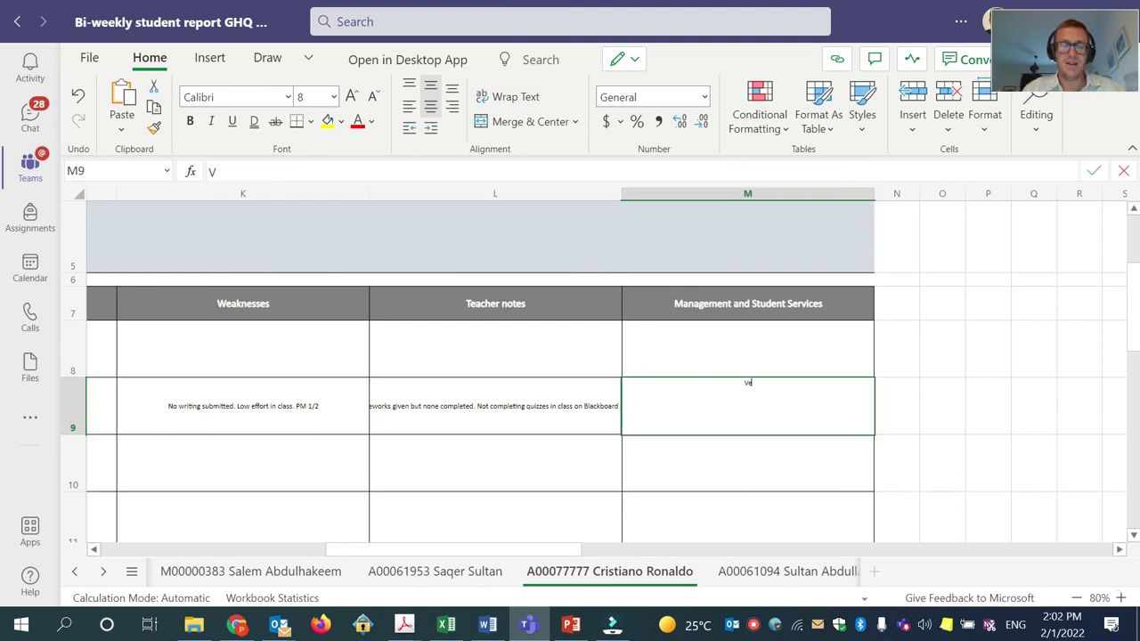
type("rbal warning")
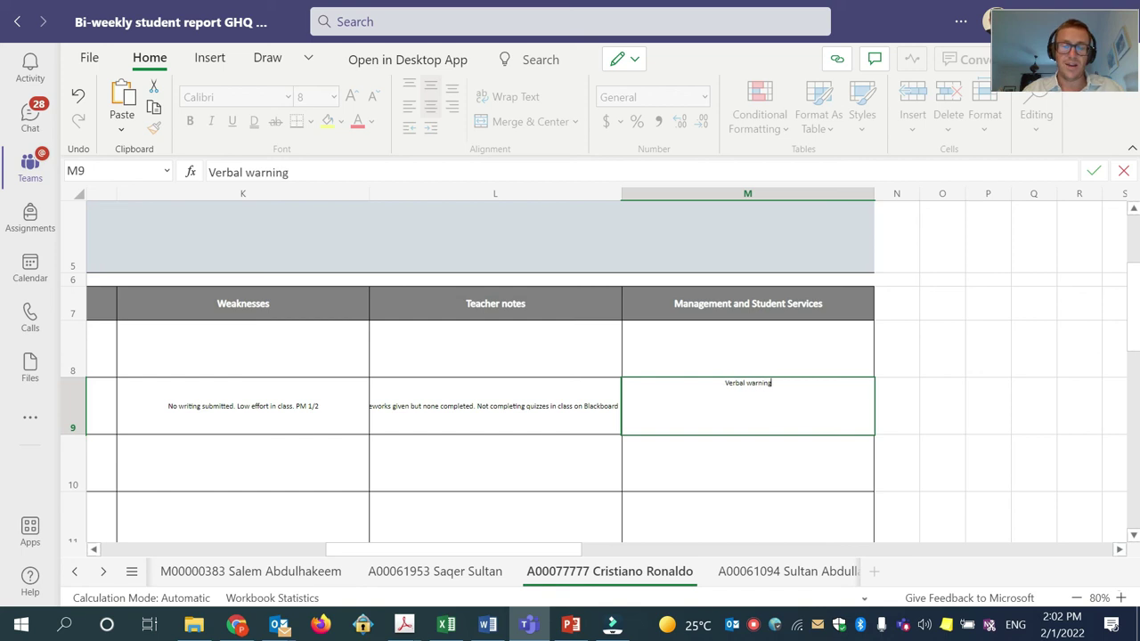
key("Return")
type("Fire")
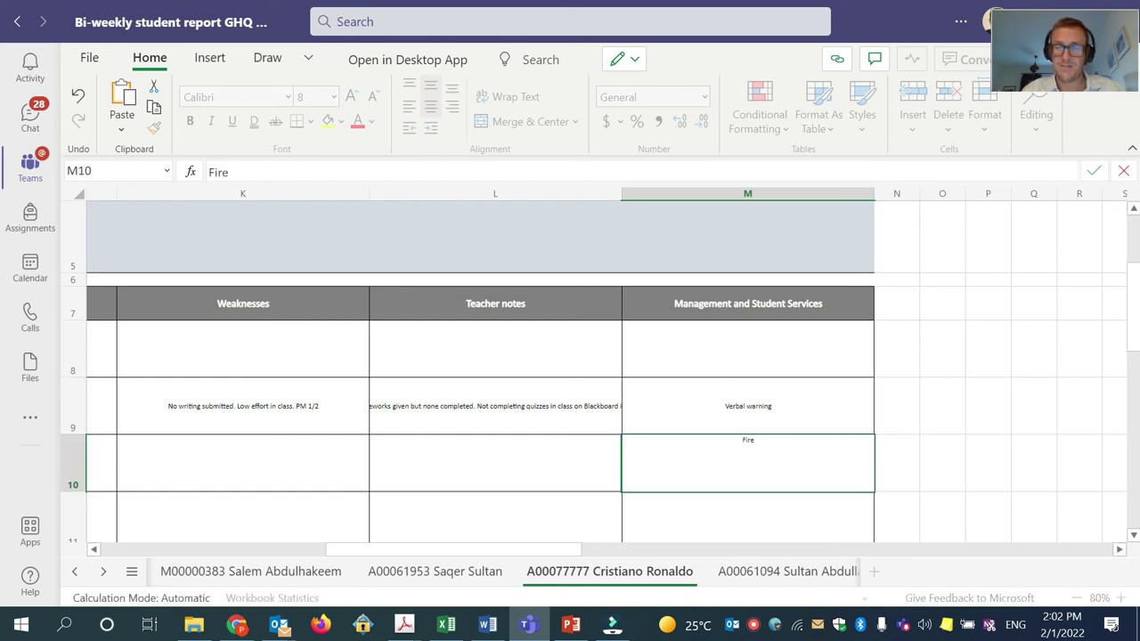
left_click(750, 414)
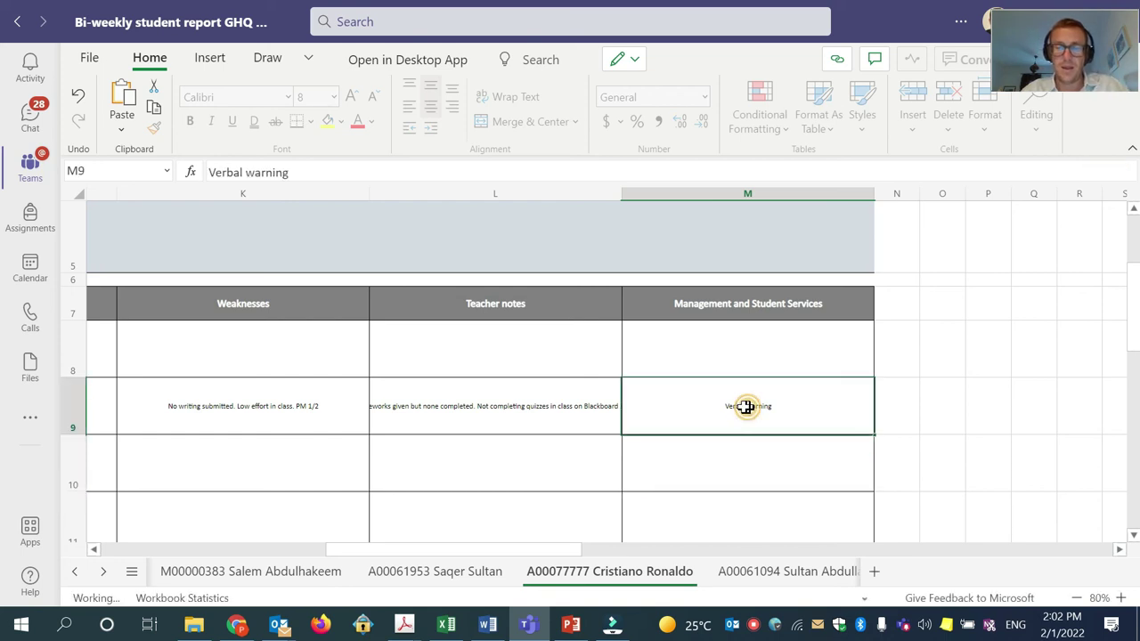
Step: Zoom the sheet out to 30% to review the student's whole report table
left_click(1076, 597)
left_click(1076, 598)
left_click(1076, 598)
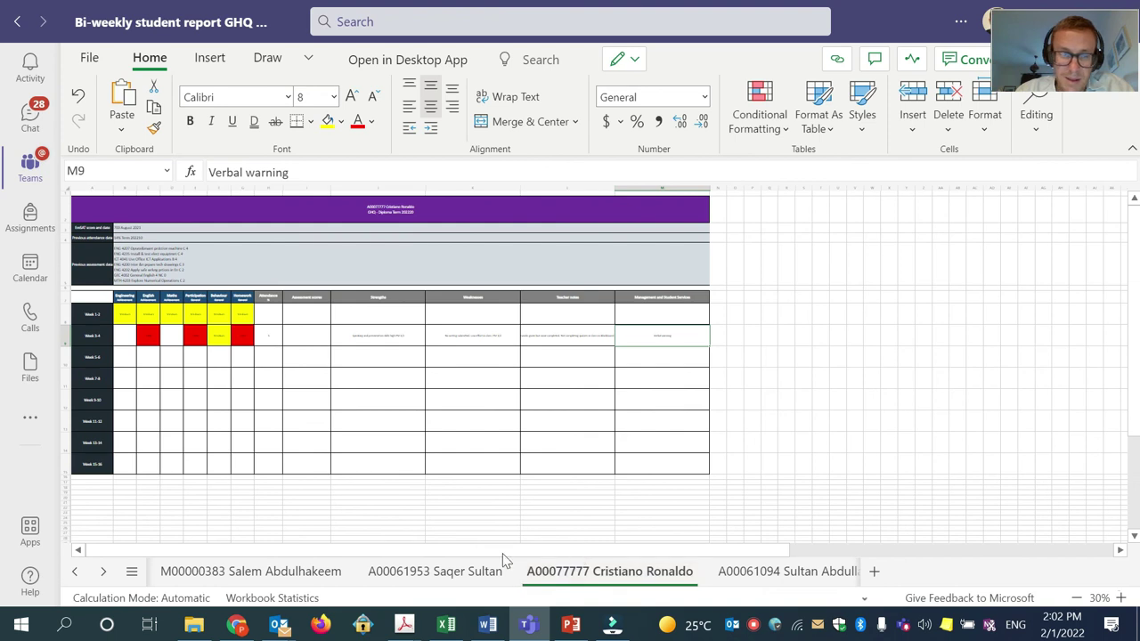
left_click(134, 358)
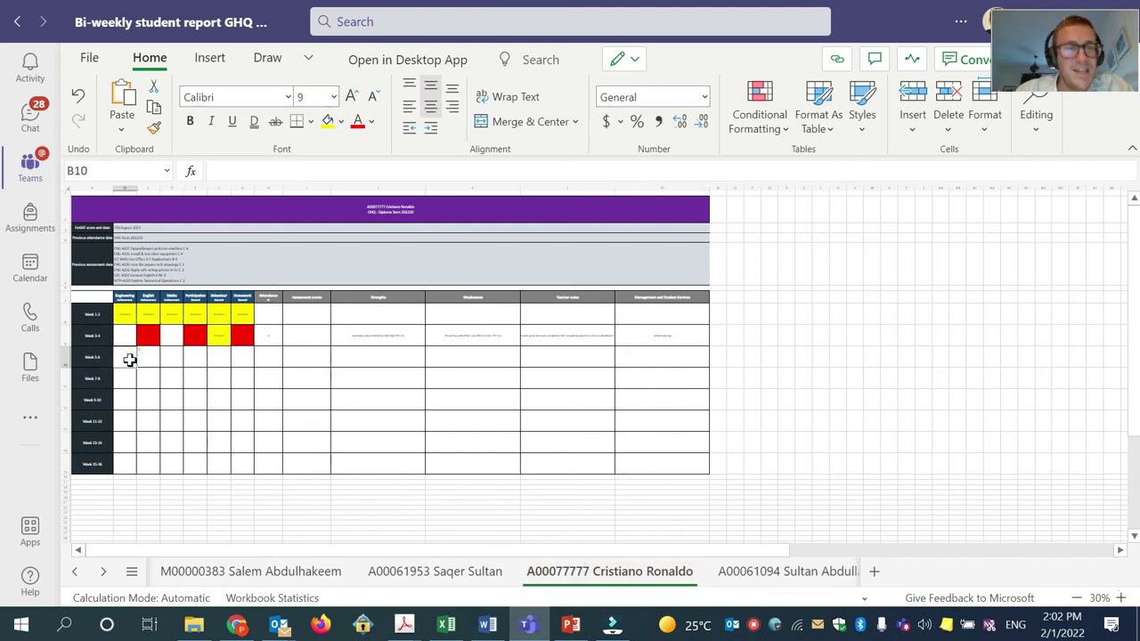